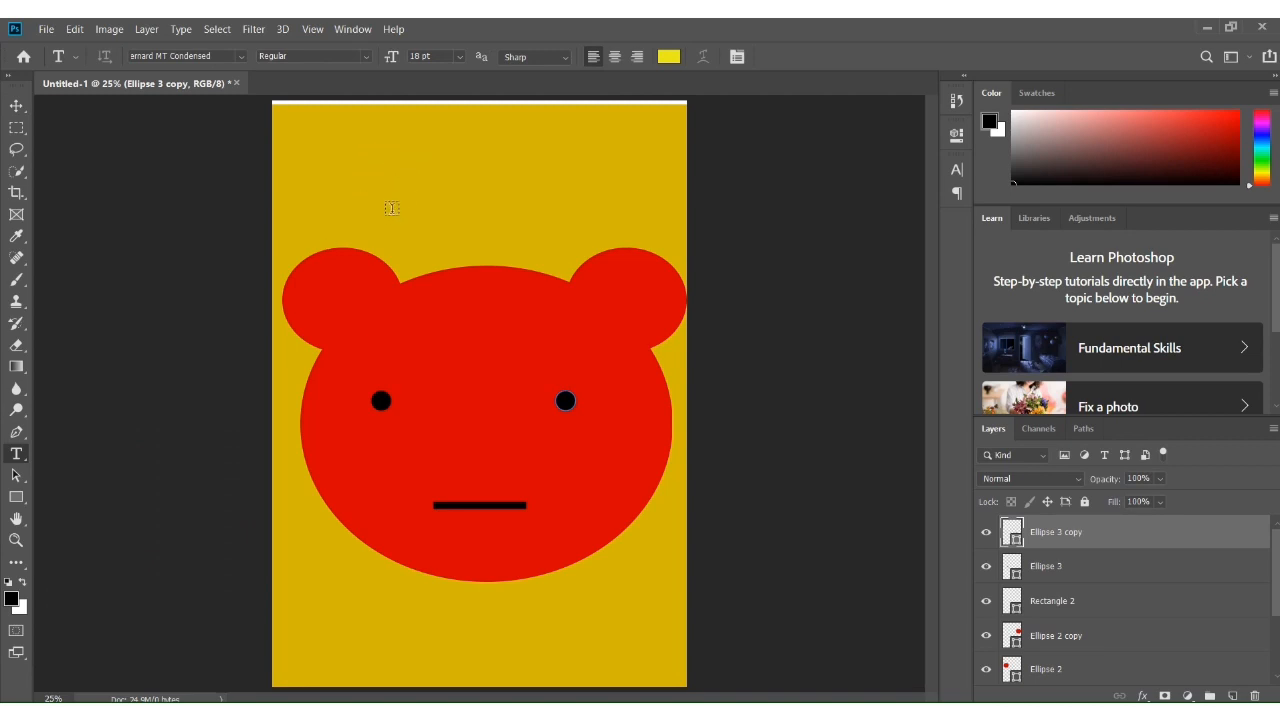
Add a point text layer above the bear's head
click(398, 203)
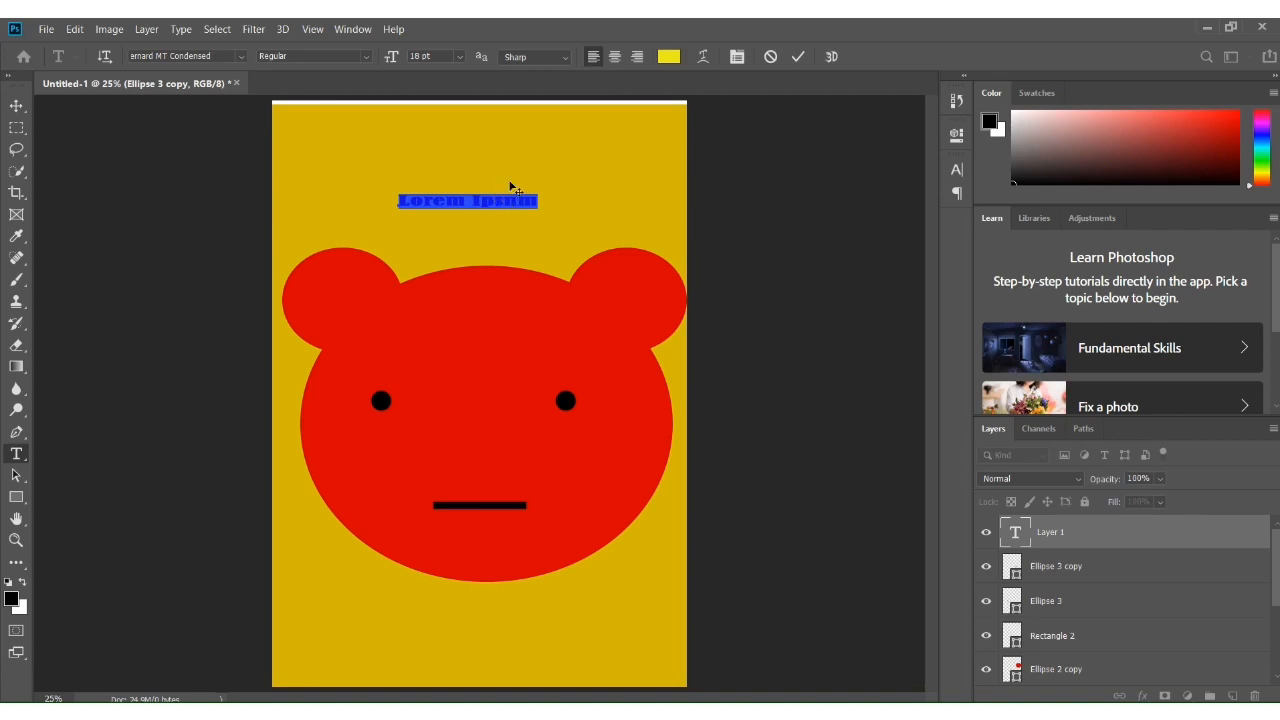
text(leegee)
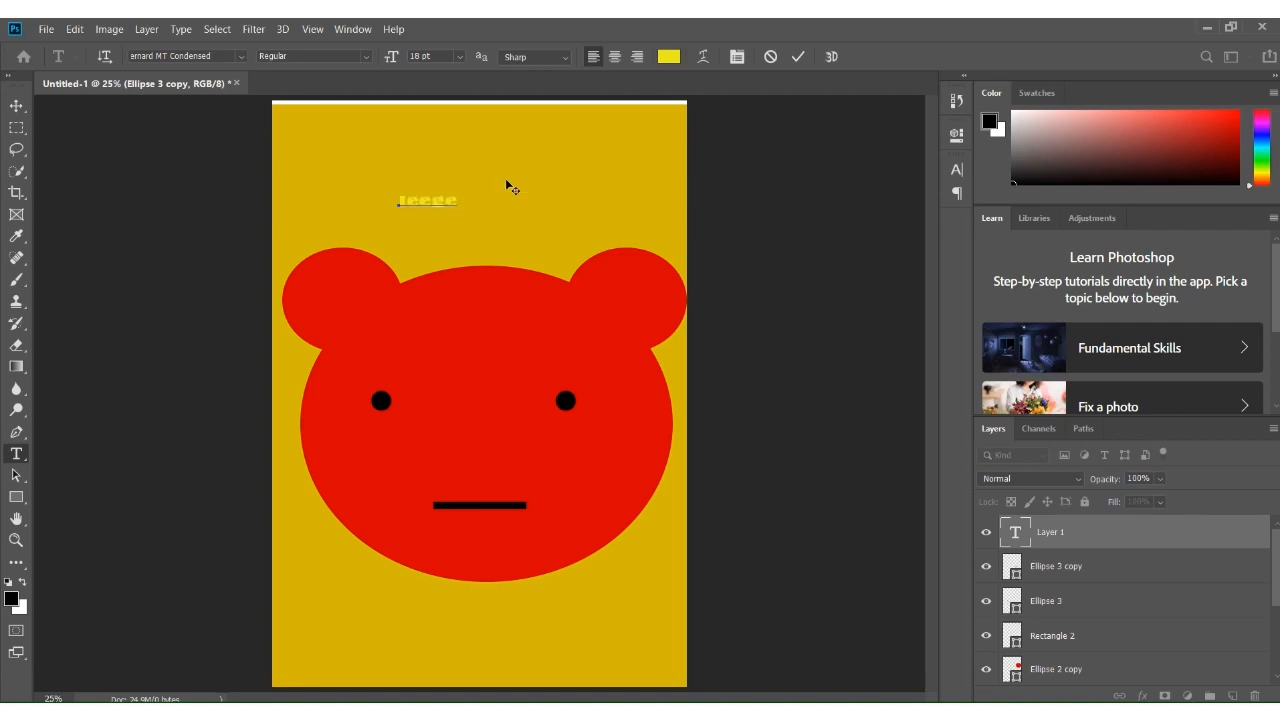
text(eeeee)
key(BackSpace)
key(BackSpace)
key(BackSpace)
key(BackSpace)
key(BackSpace)
key(BackSpace)
key(BackSpace)
key(BackSpace)
key(BackSpace)
key(BackSpace)
key(BackSpace)
key(ctrl+z)
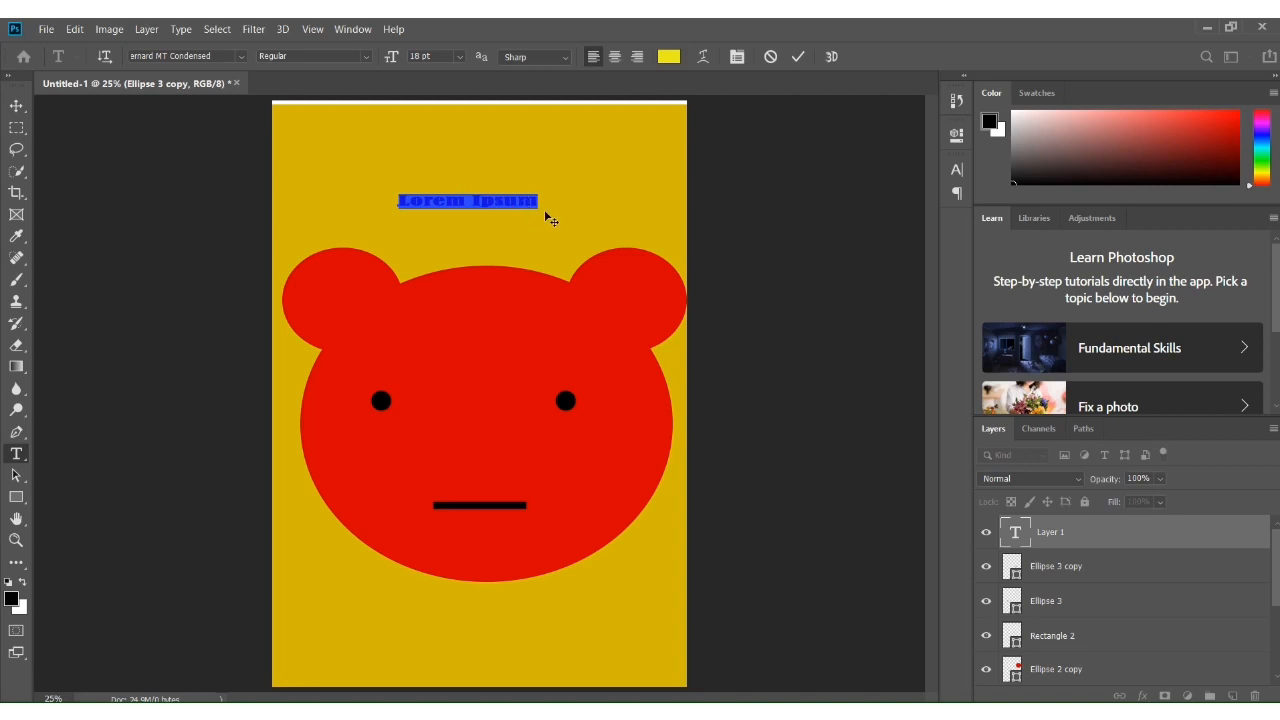
Replace the placeholder text with "We are creative"
click(528, 199)
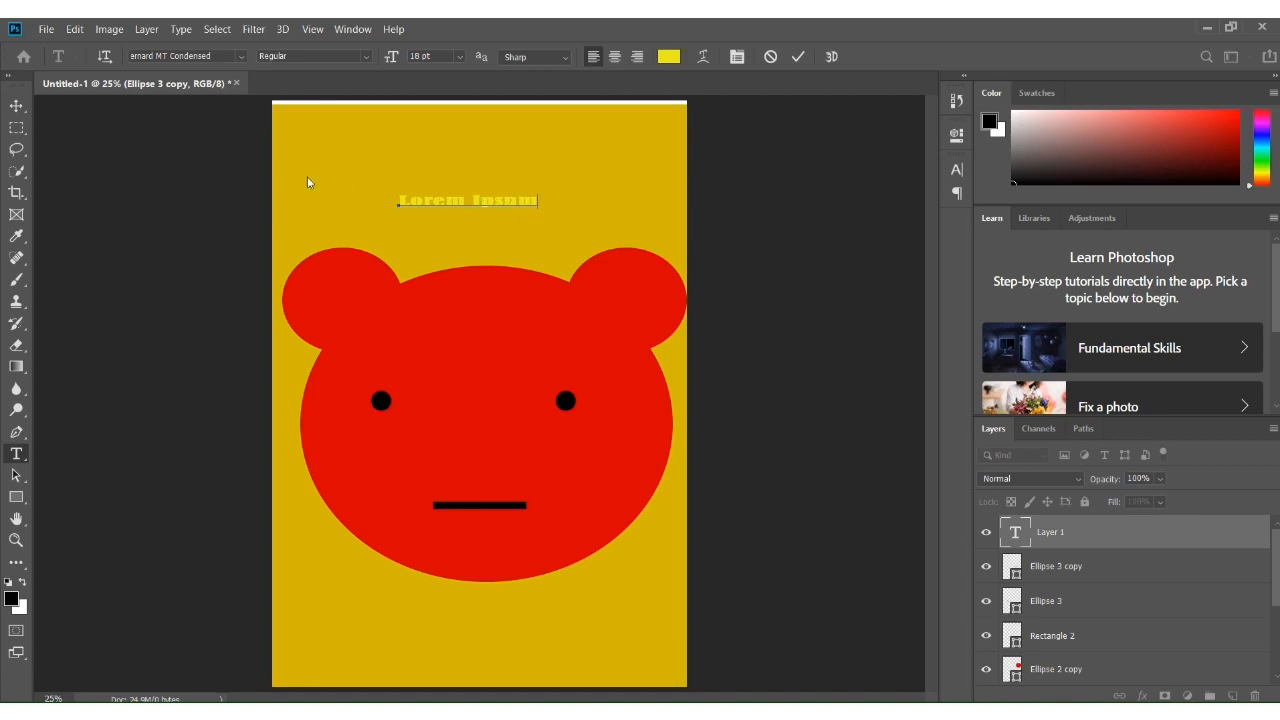
key(BackSpace)
key(BackSpace)
key(BackSpace)
key(BackSpace)
key(BackSpace)
key(BackSpace)
key(BackSpace)
key(BackSpace)
key(BackSpace)
key(BackSpace)
key(BackSpace)
key(BackSpace)
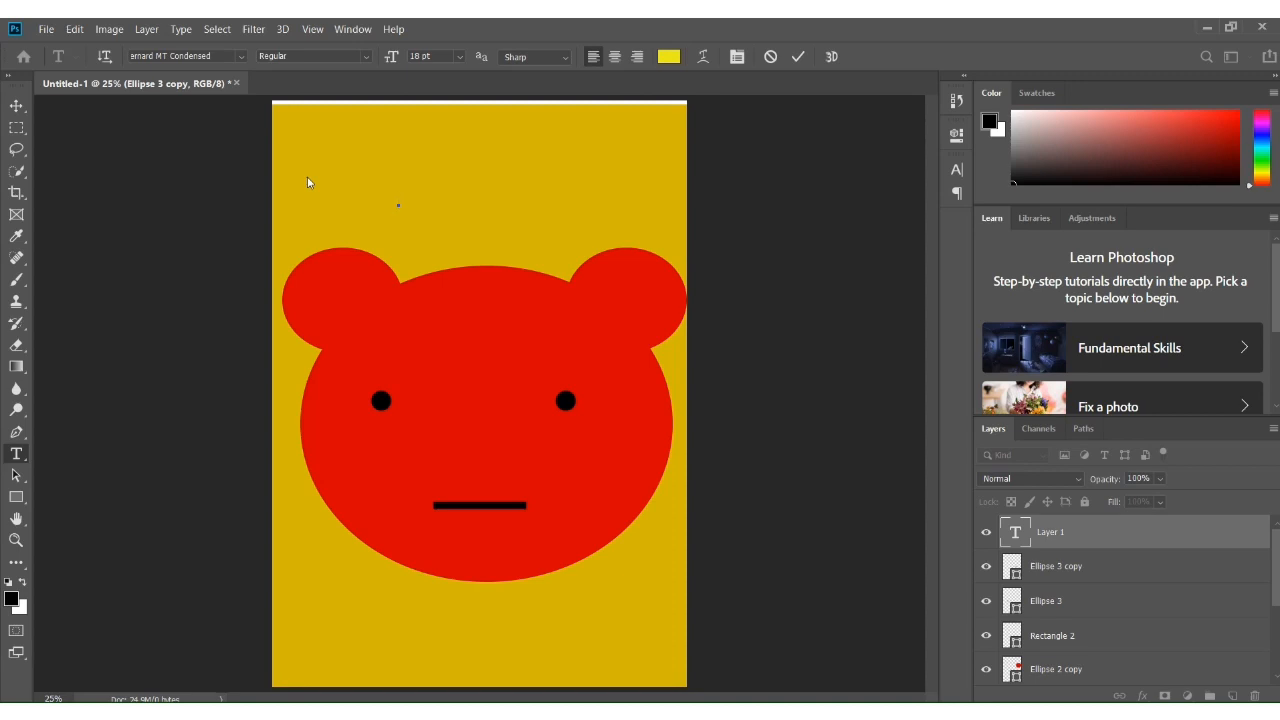
text(We are crreative)
key(BackSpace)
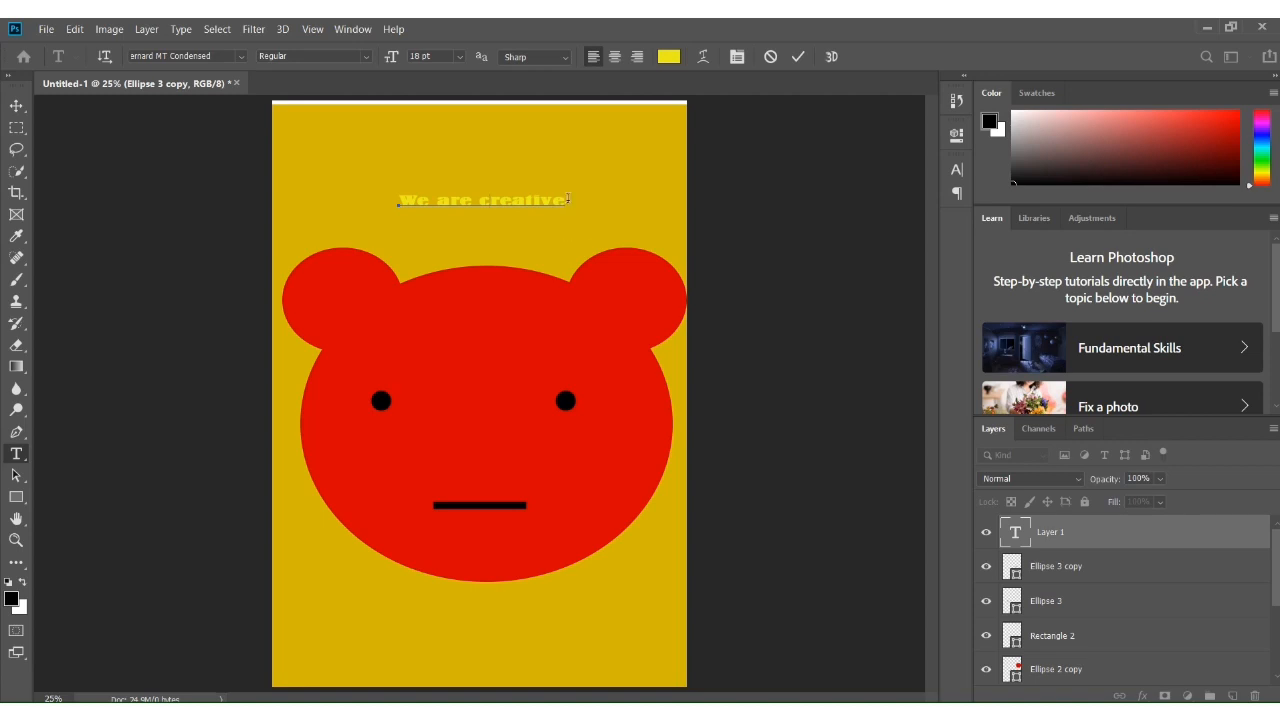
Set the "We are creative" text's font to Lucida Calligraphy and commit the edit
drag(567, 199, 394, 195)
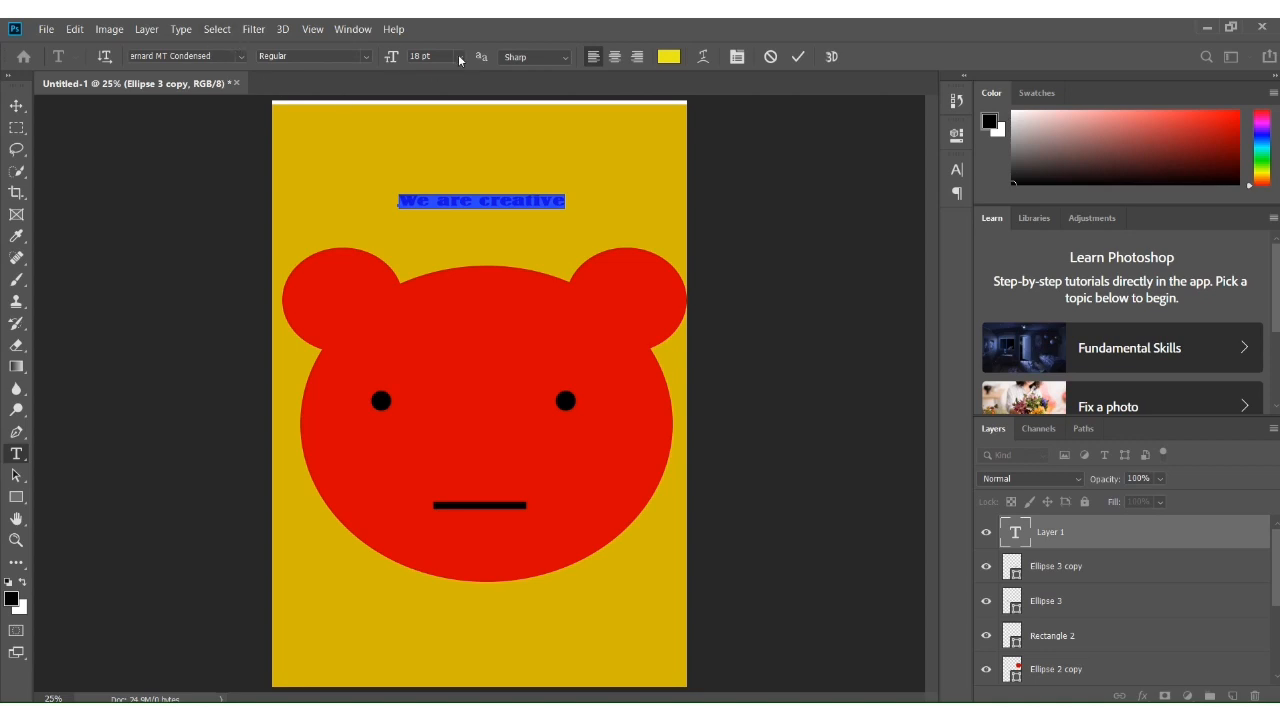
click(240, 55)
click(238, 55)
click(238, 55)
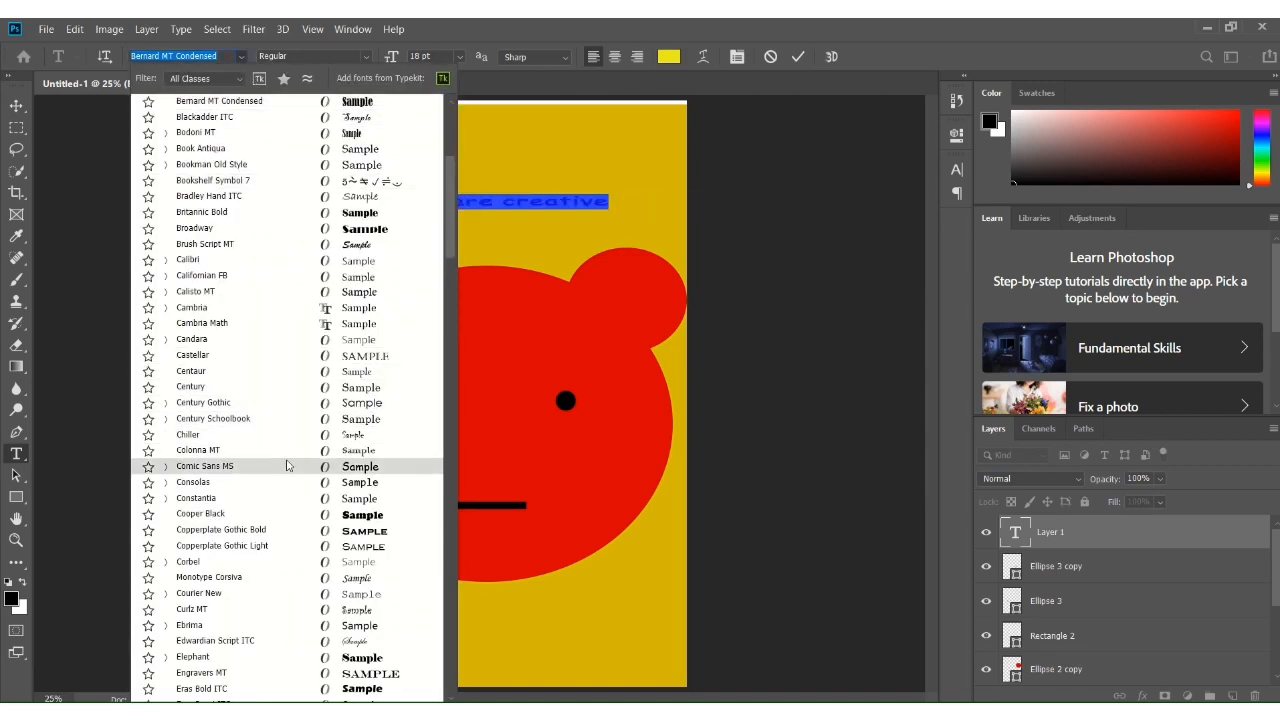
scroll(285, 465, down, 1)
scroll(280, 464, up, 3)
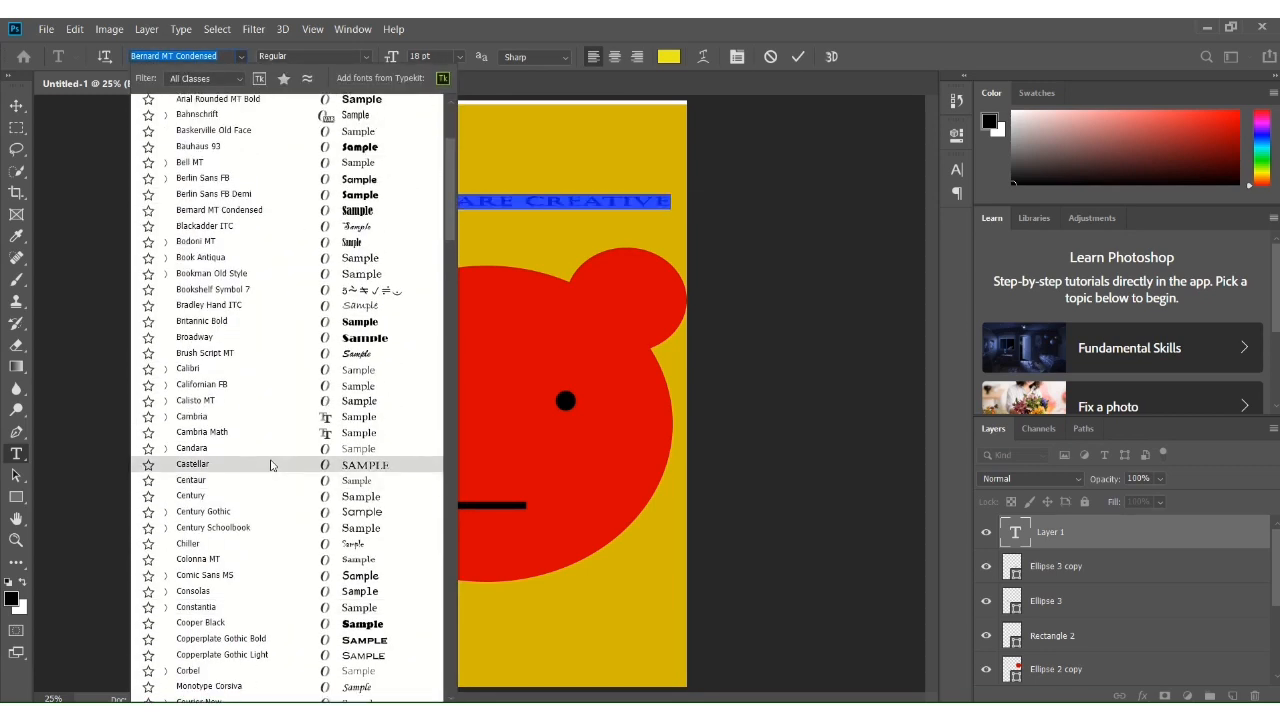
scroll(262, 260, down, 1)
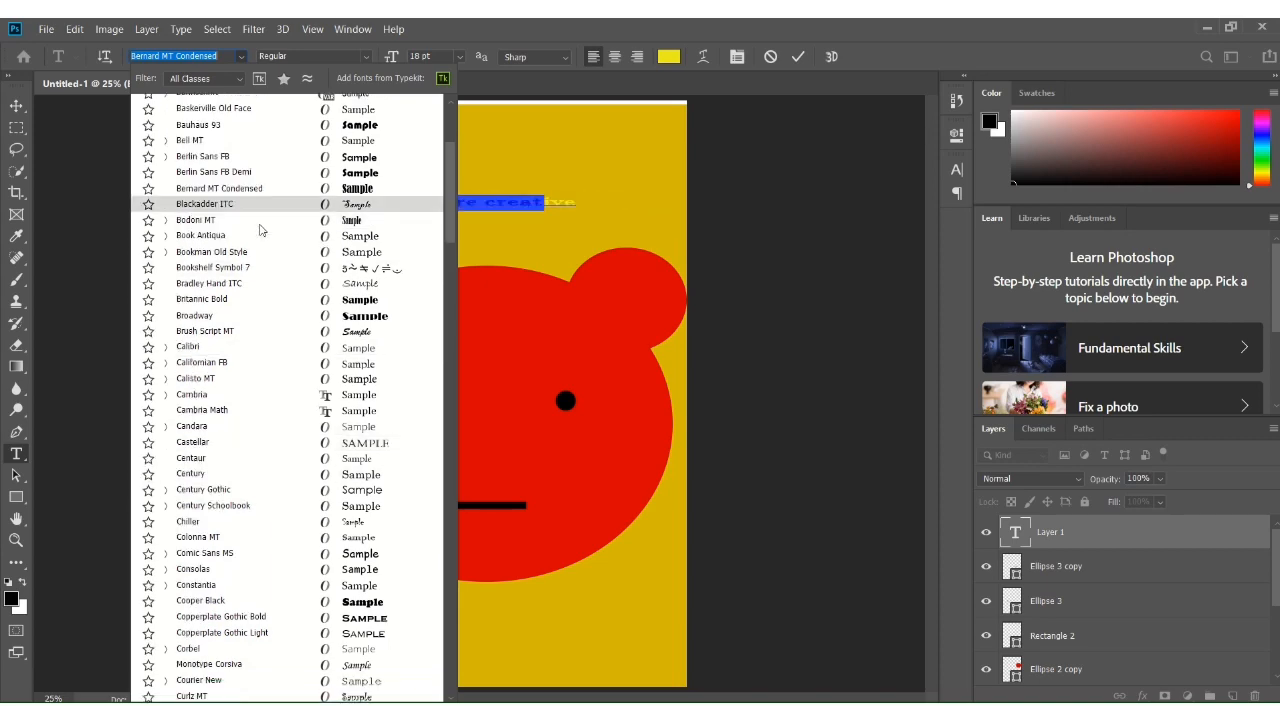
scroll(268, 225, down, 7)
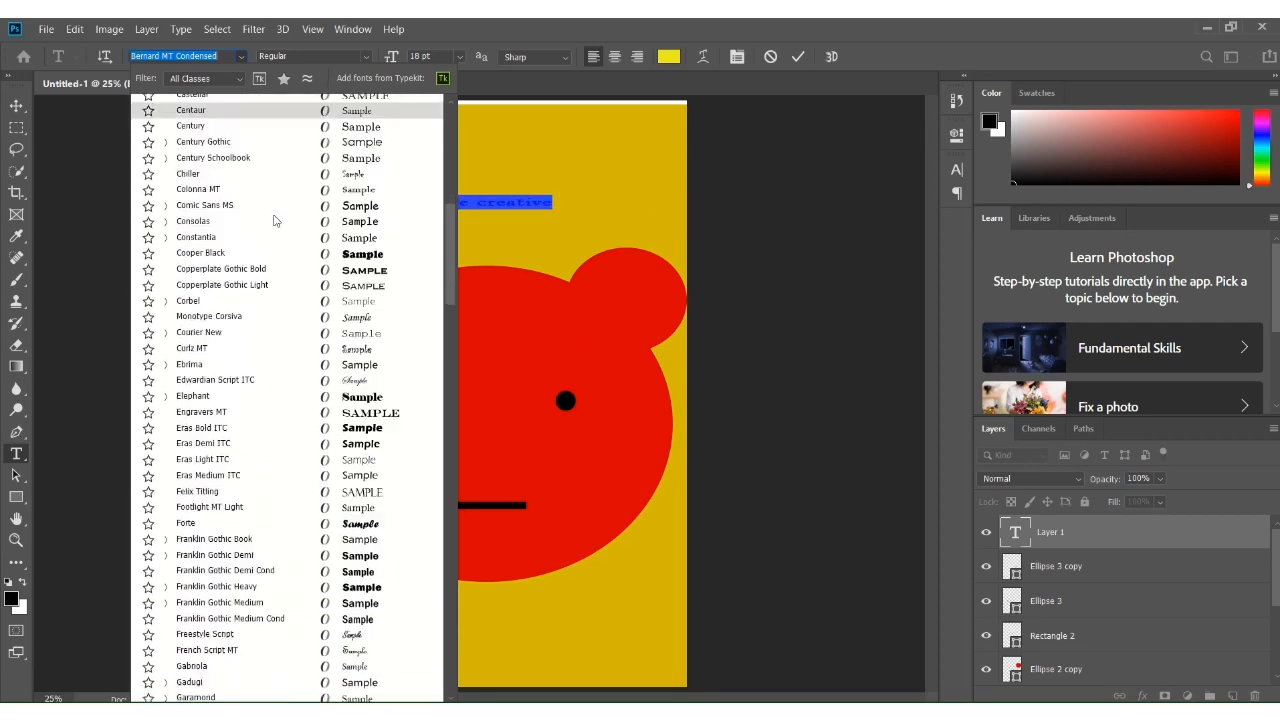
scroll(275, 220, down, 10)
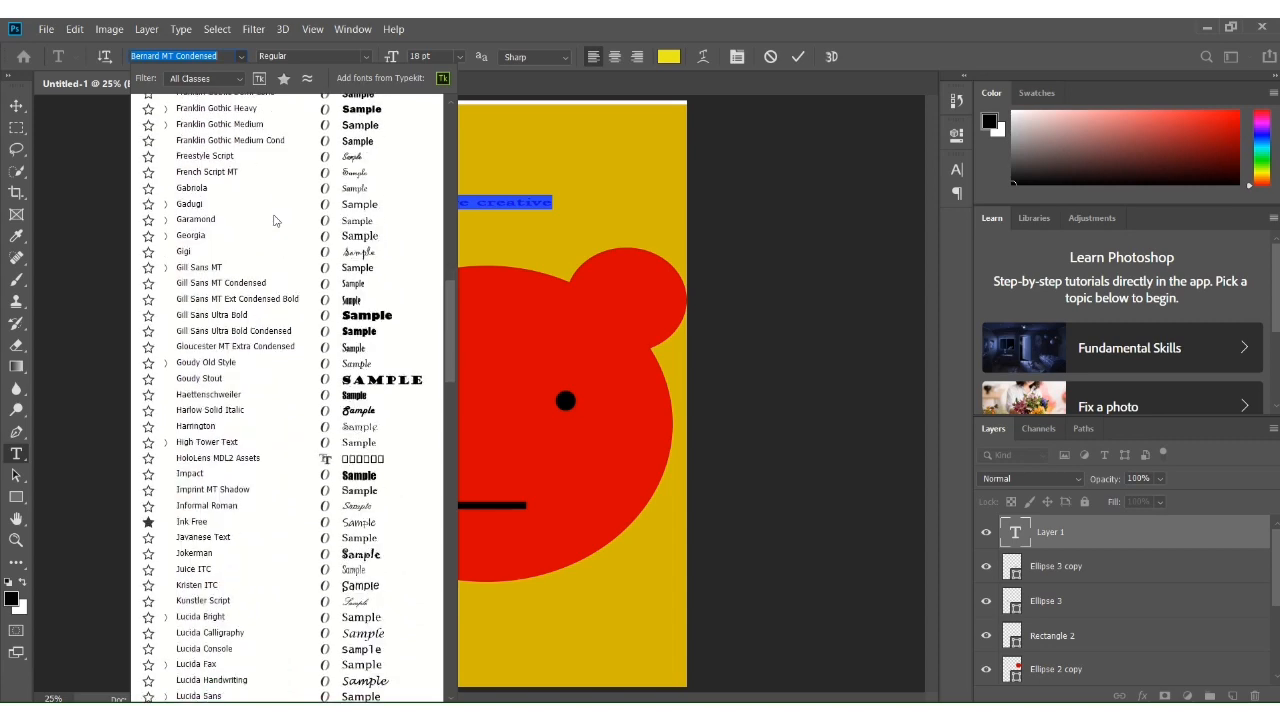
scroll(275, 220, down, 5)
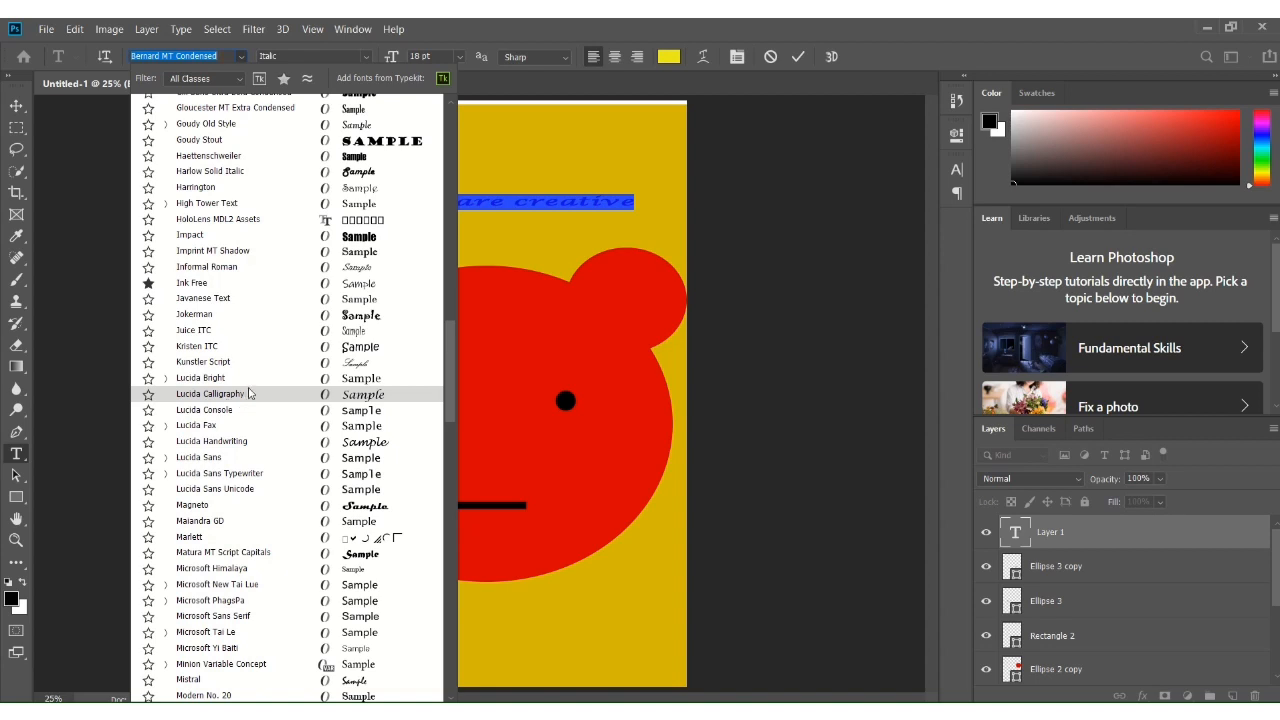
click(184, 396)
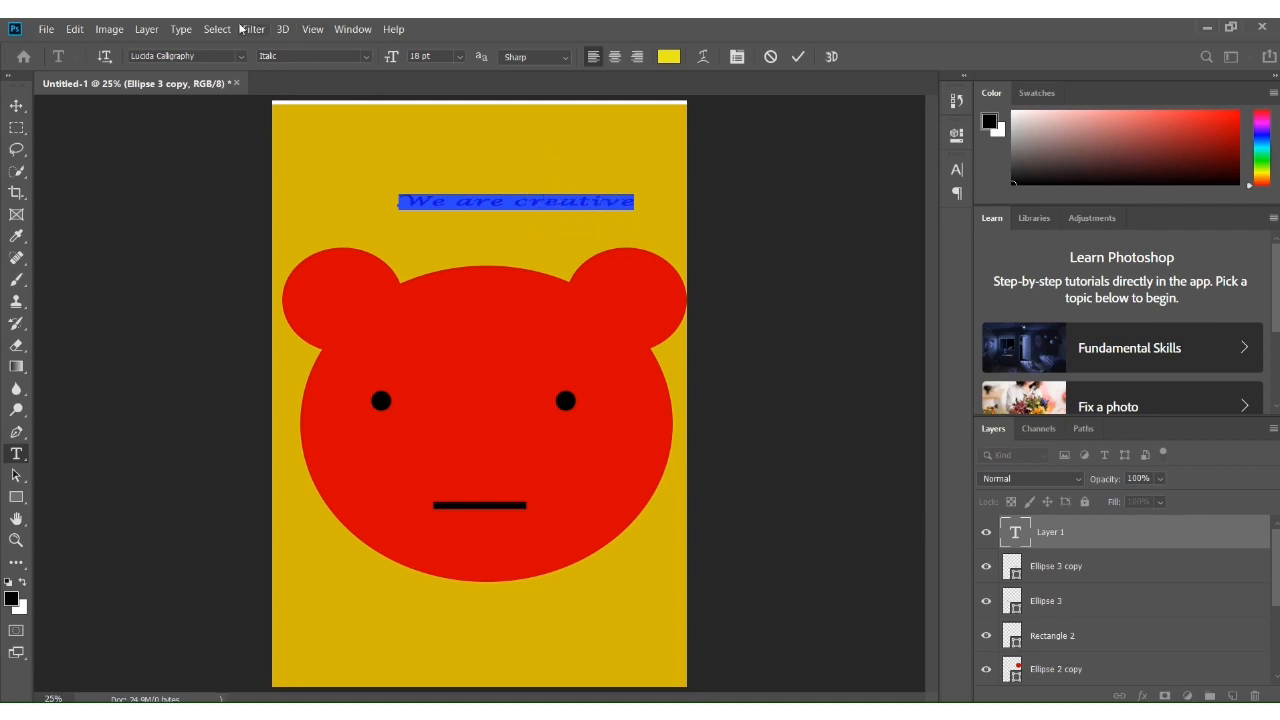
click(797, 57)
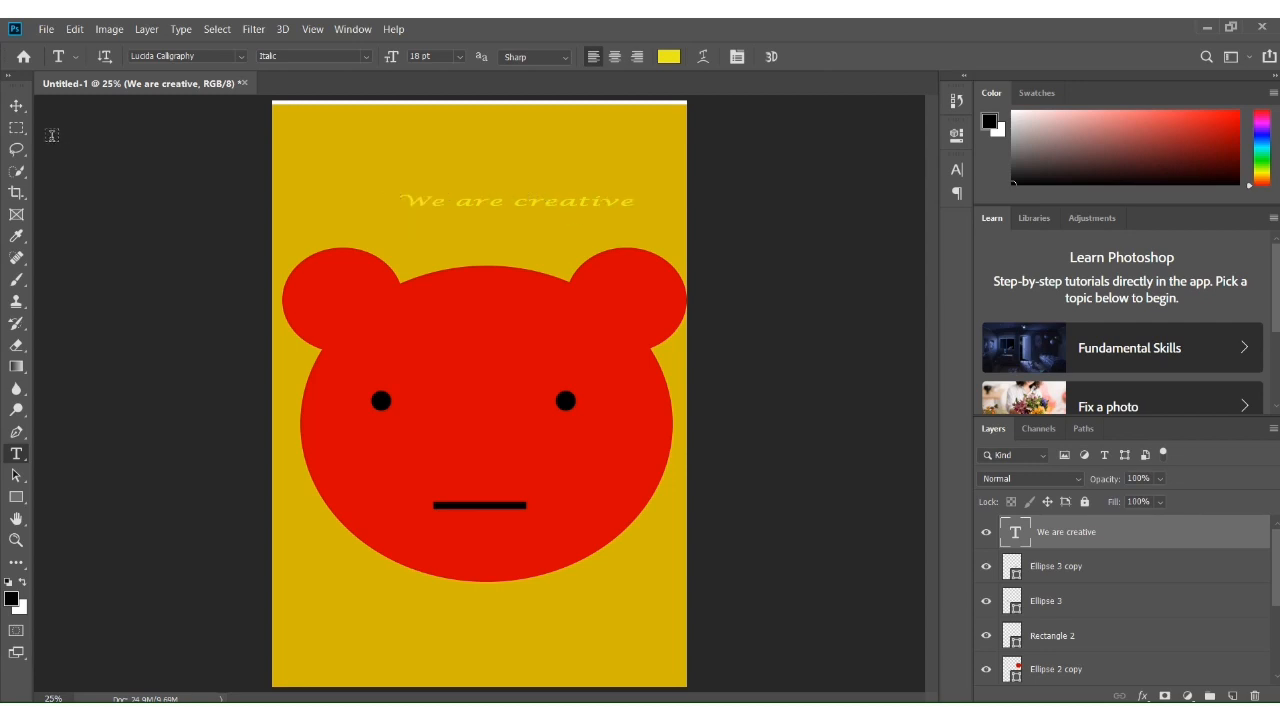
Move the "We are creative" text slightly left and up so it sits centered above the head
click(16, 105)
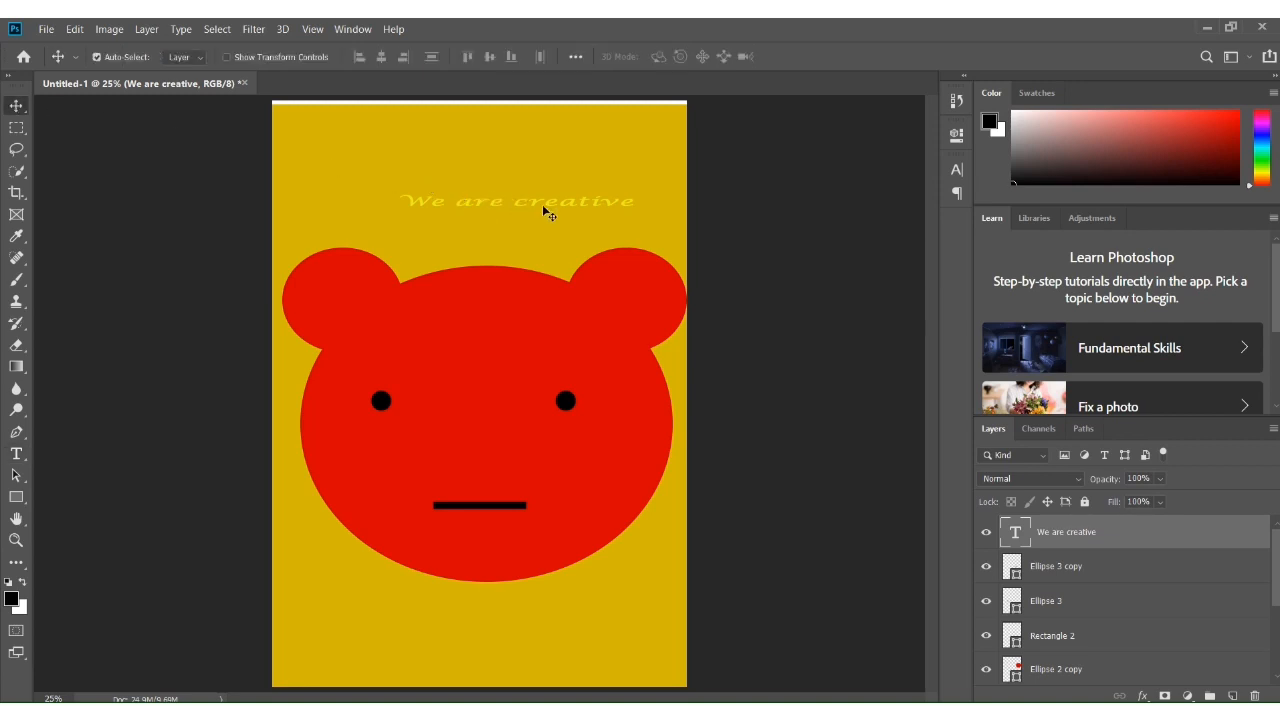
drag(561, 208, 531, 205)
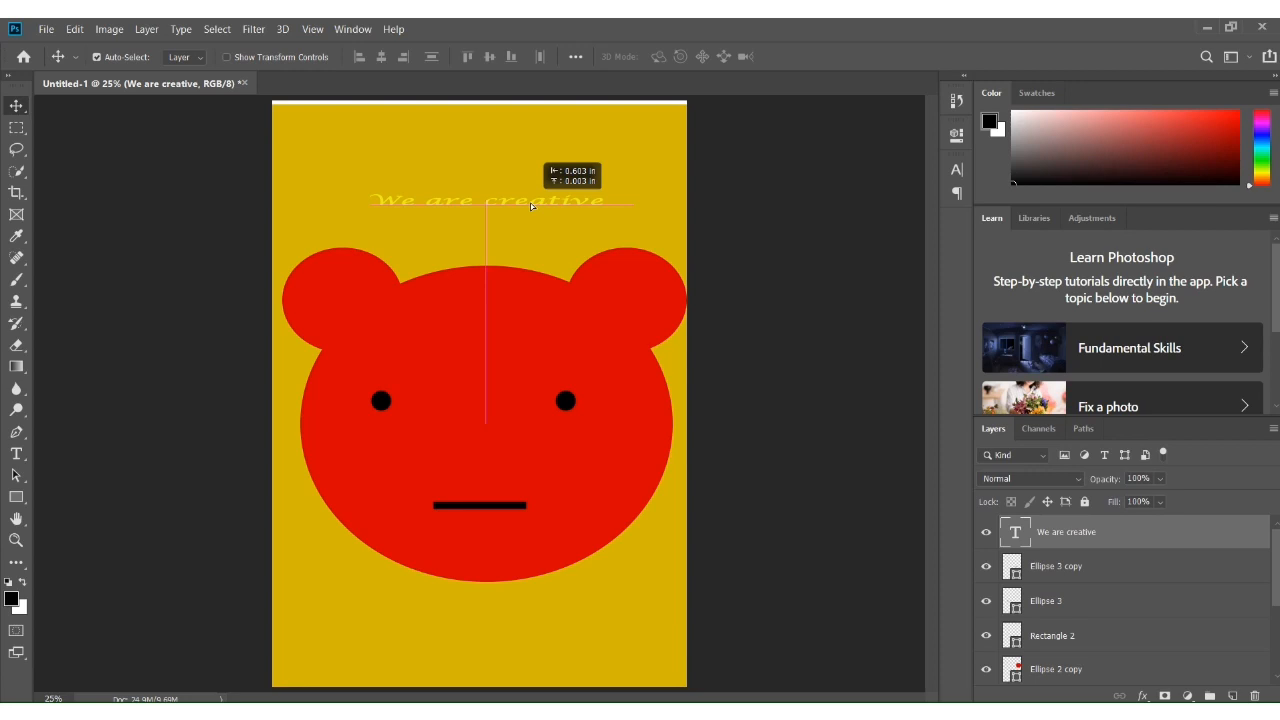
drag(530, 203, 527, 193)
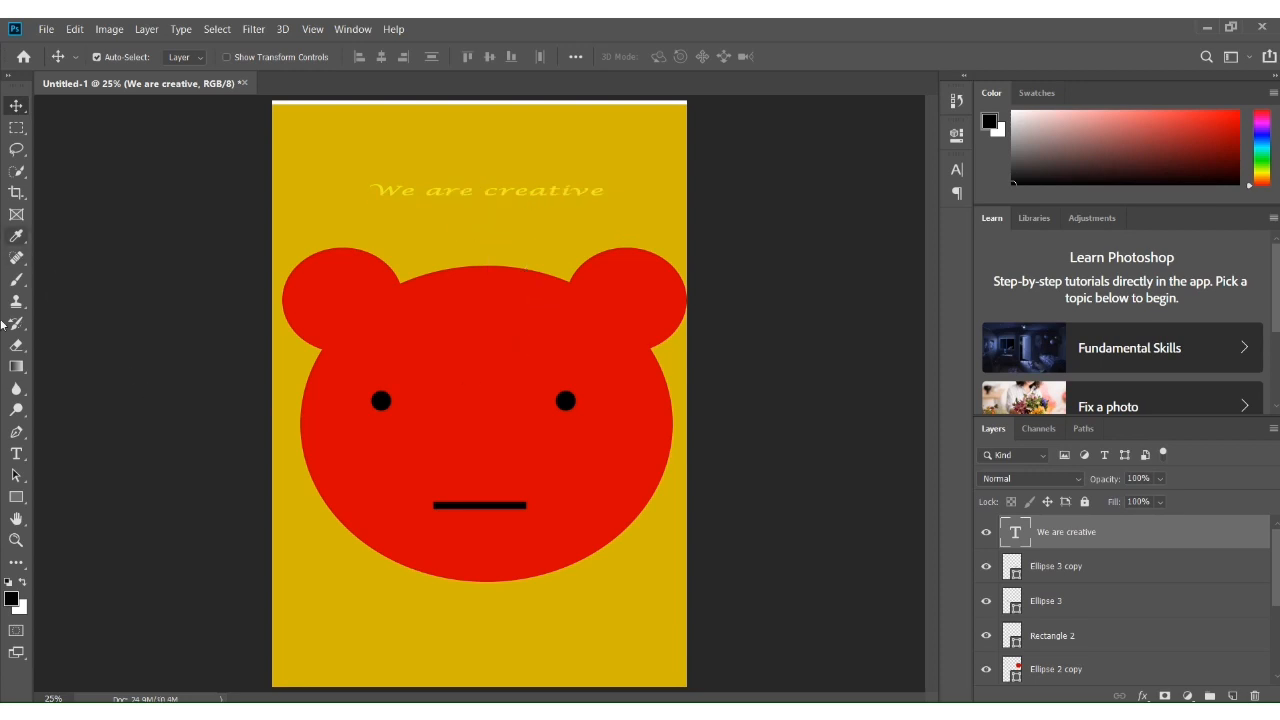
Add a text layer reading "I love all my subscribers" near the bottom of the page
click(17, 453)
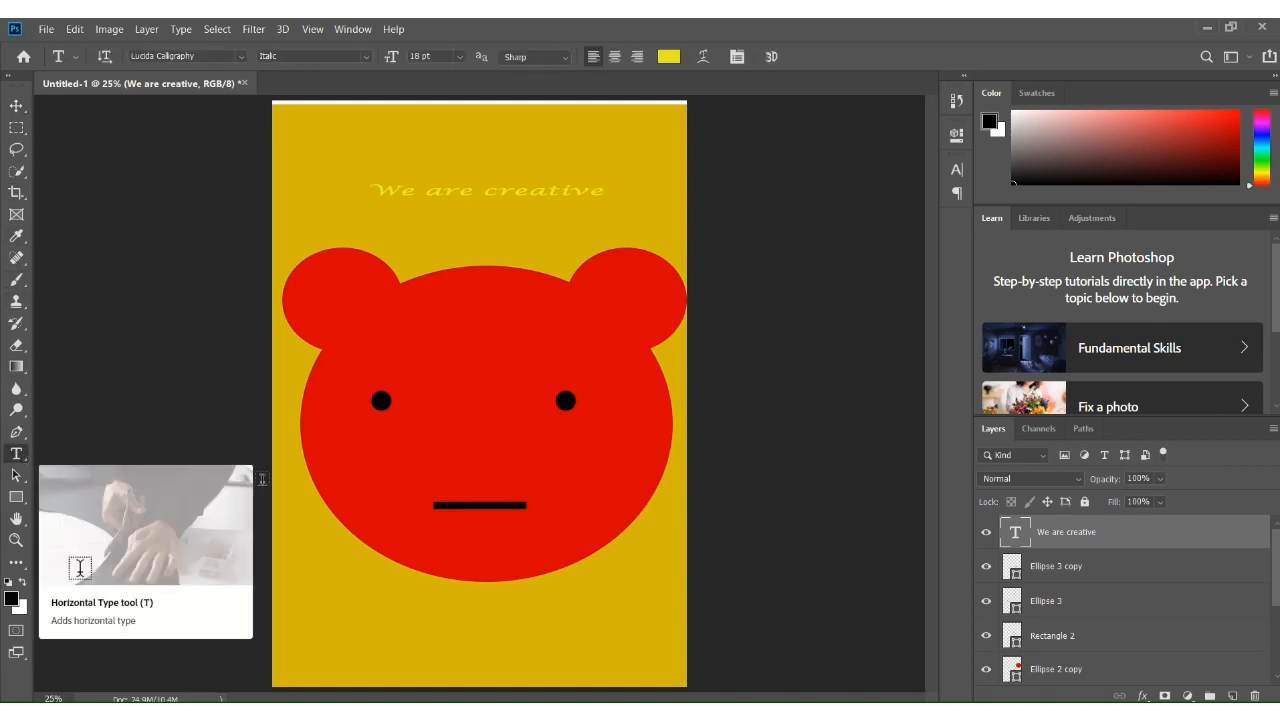
click(358, 613)
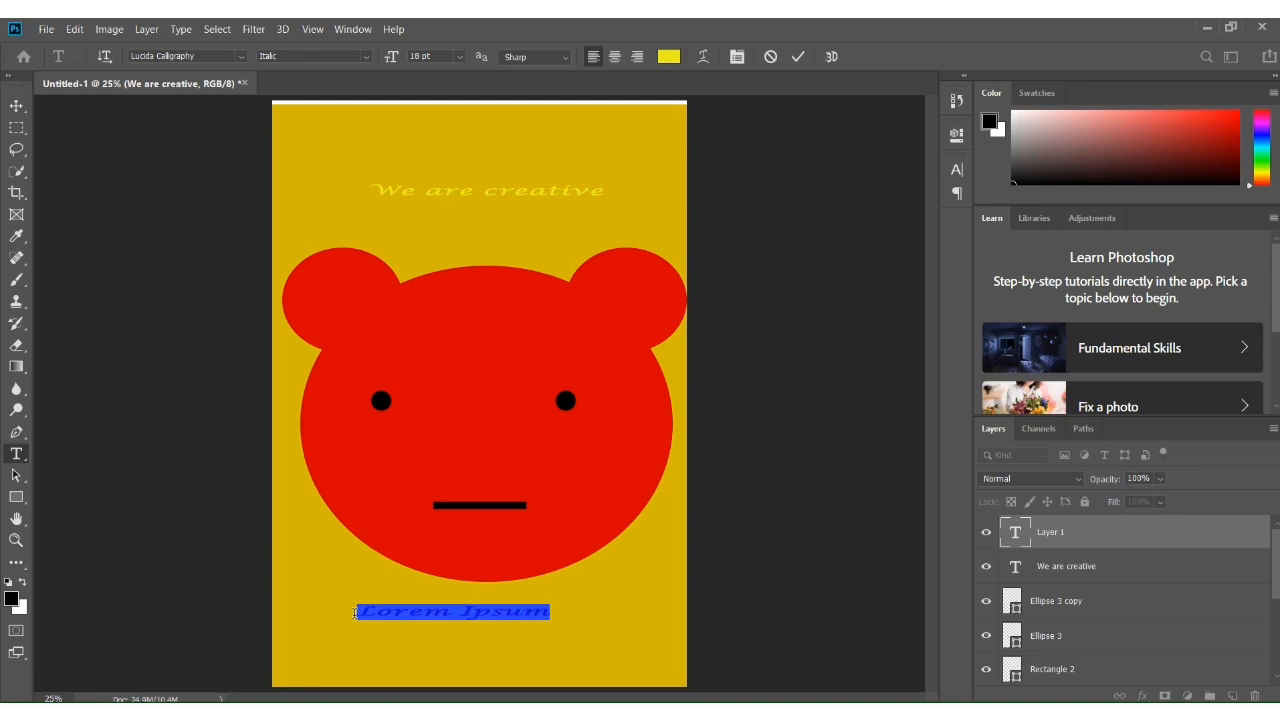
text(I lo)
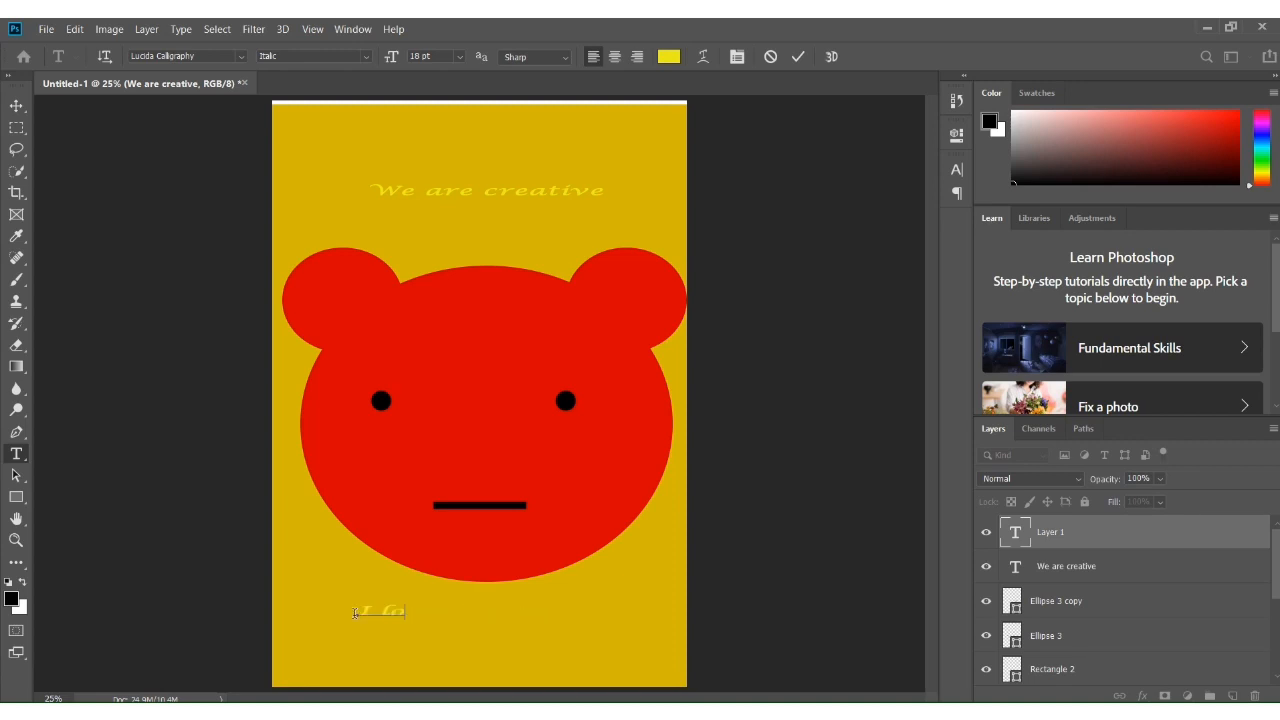
text(ve)
key(BackSpace)
key(BackSpace)
key(BackSpace)
text(e all my subscr)
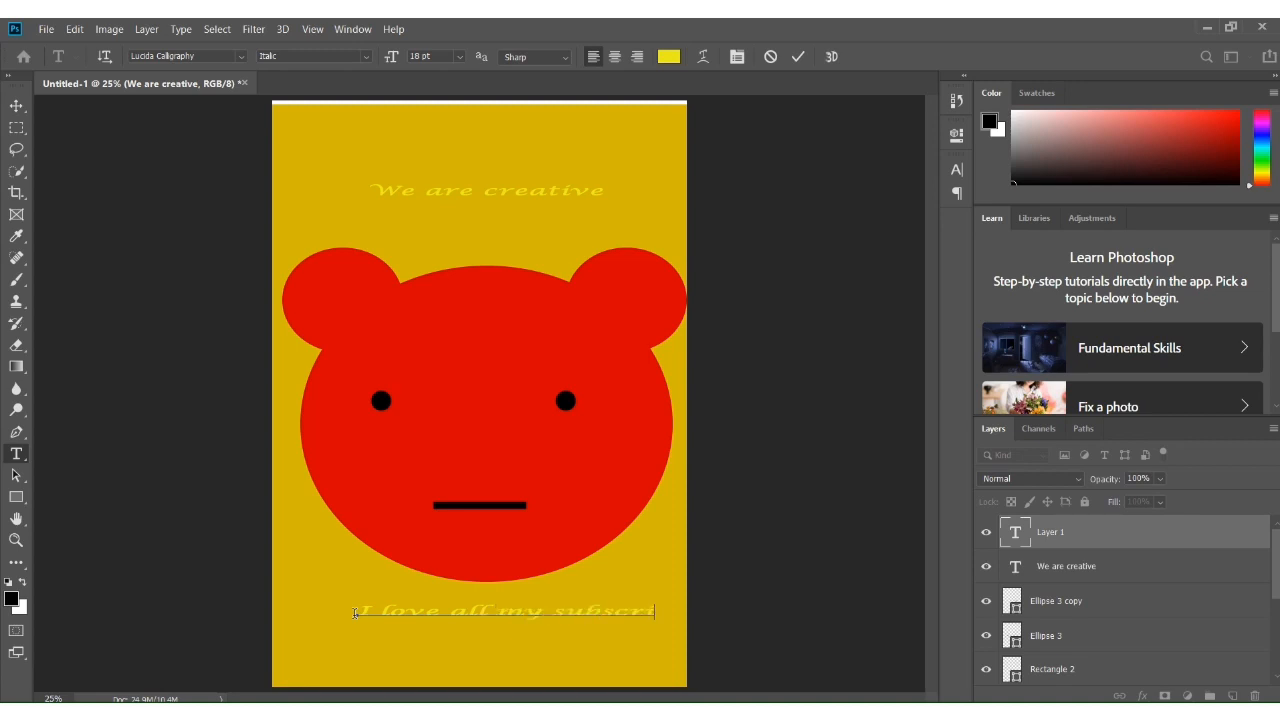
text(ibers)
click(800, 56)
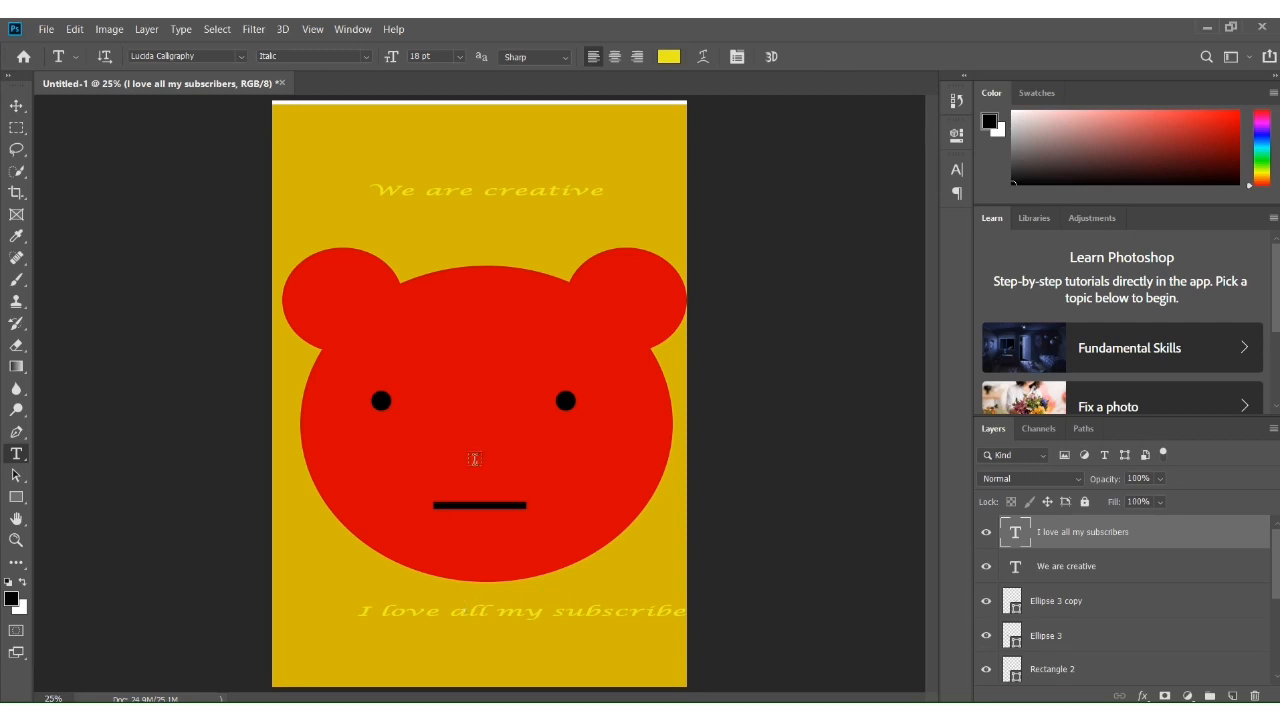
Move the "I love all my subscribers" text left so it is centered on the page
click(6, 106)
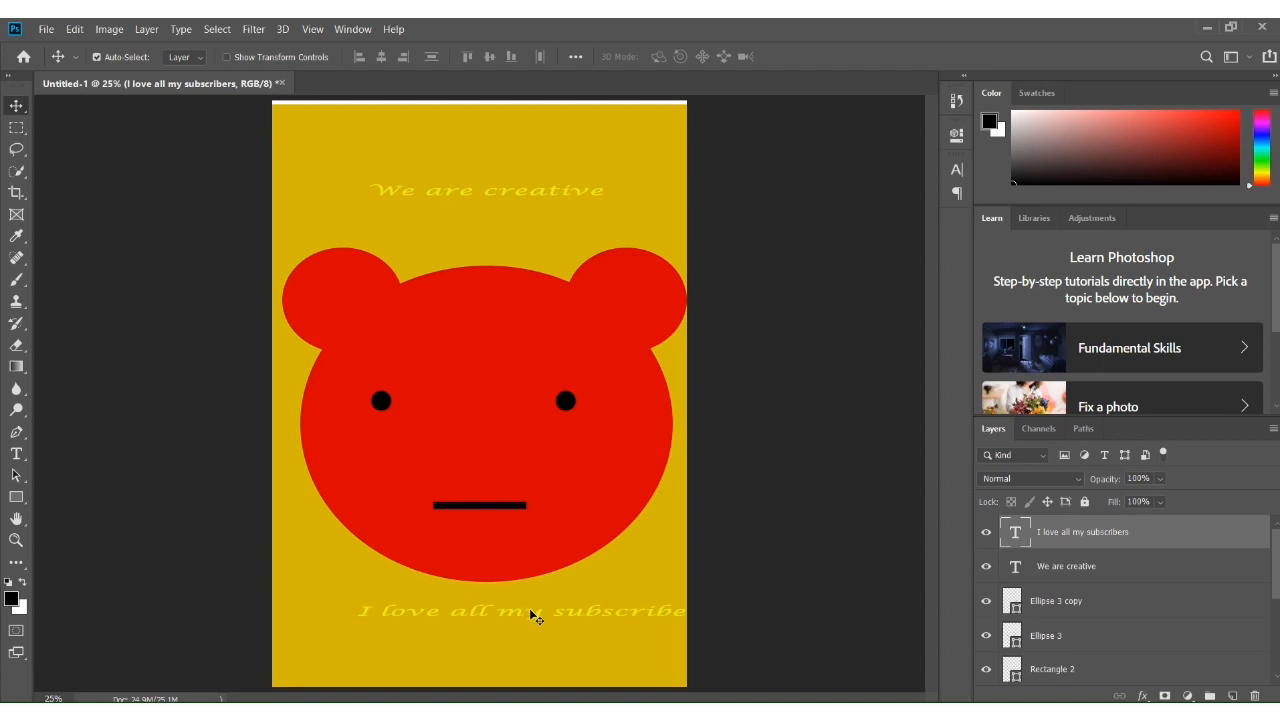
drag(529, 608, 480, 619)
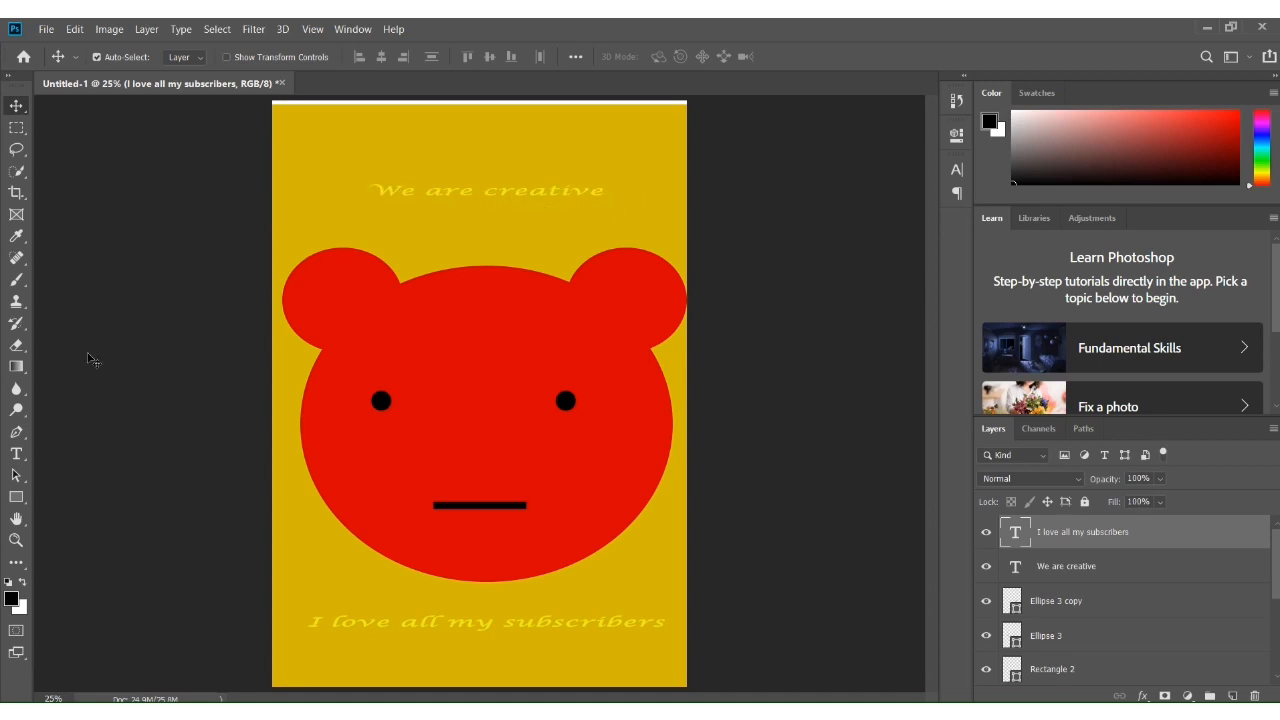
Recolor the "We are creative" text red by sampling the bear's ear color
click(16, 455)
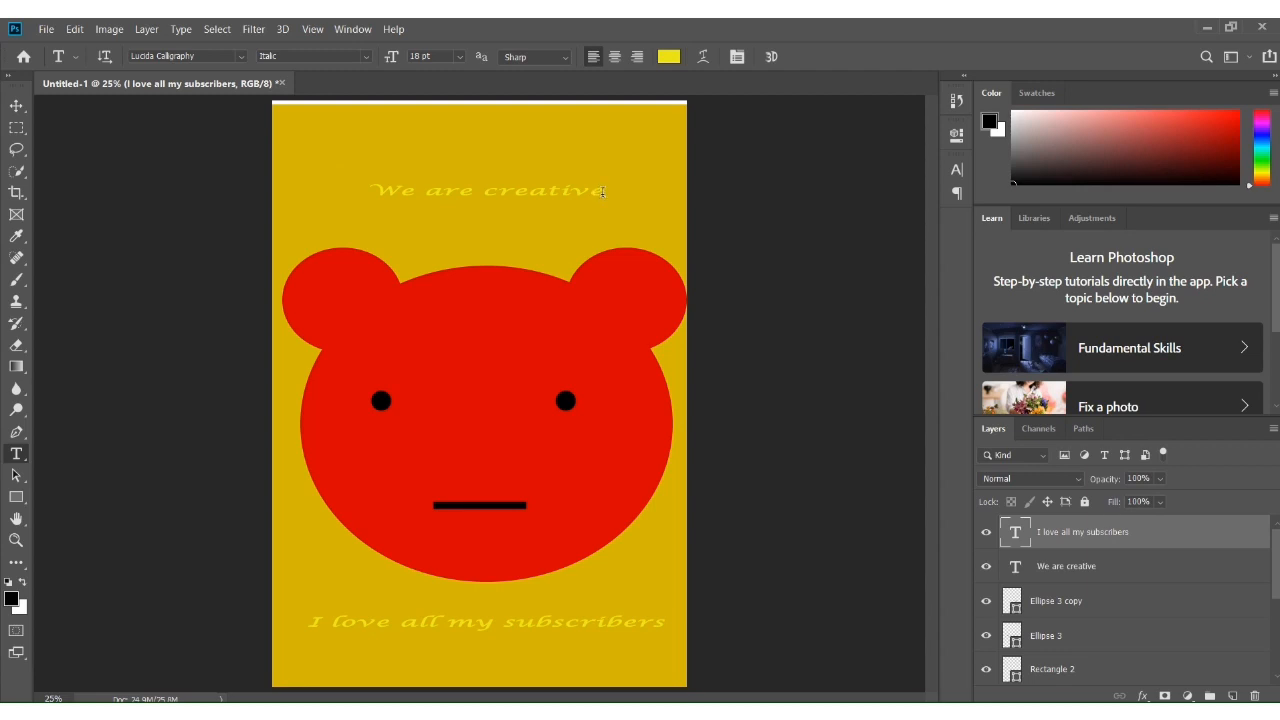
drag(602, 191, 366, 192)
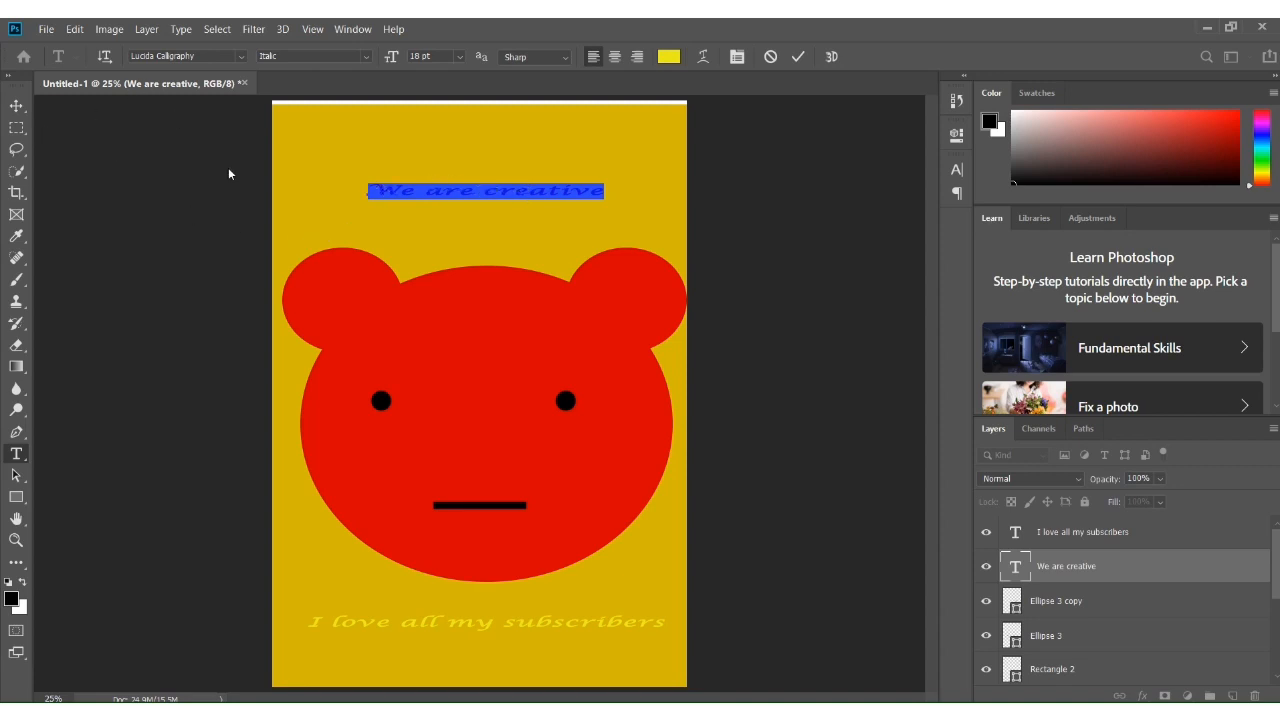
click(669, 57)
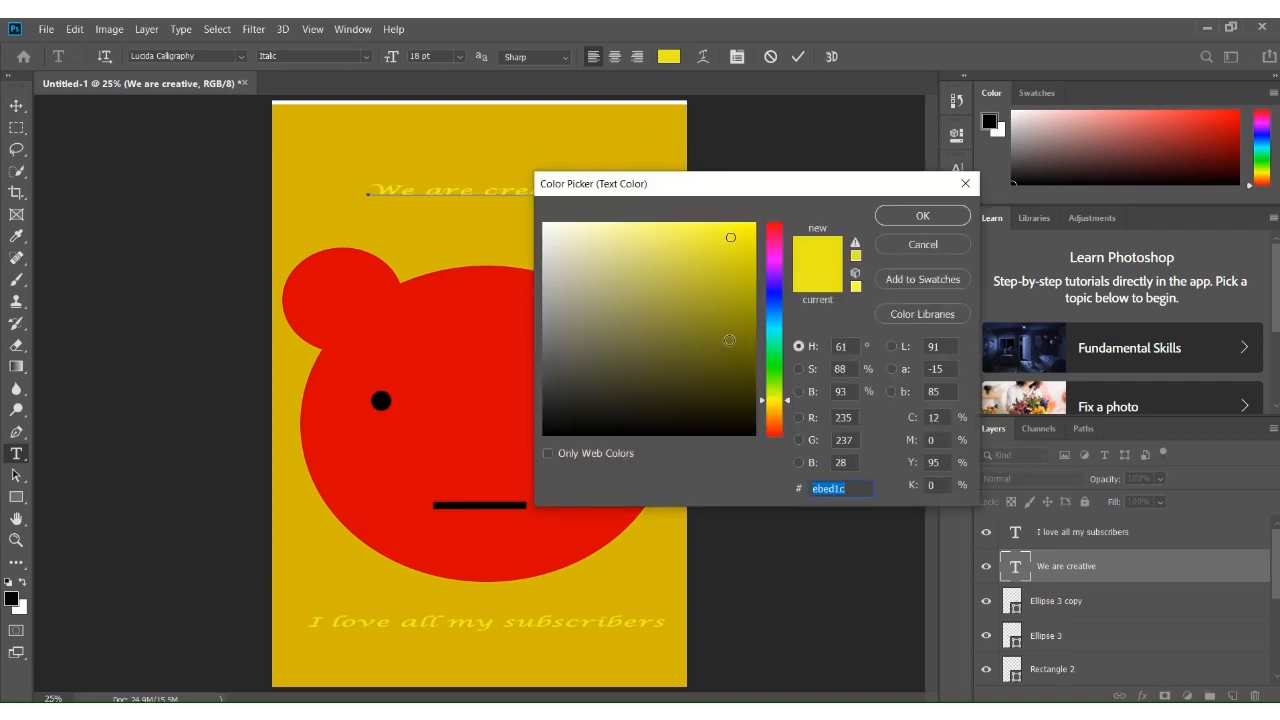
click(779, 435)
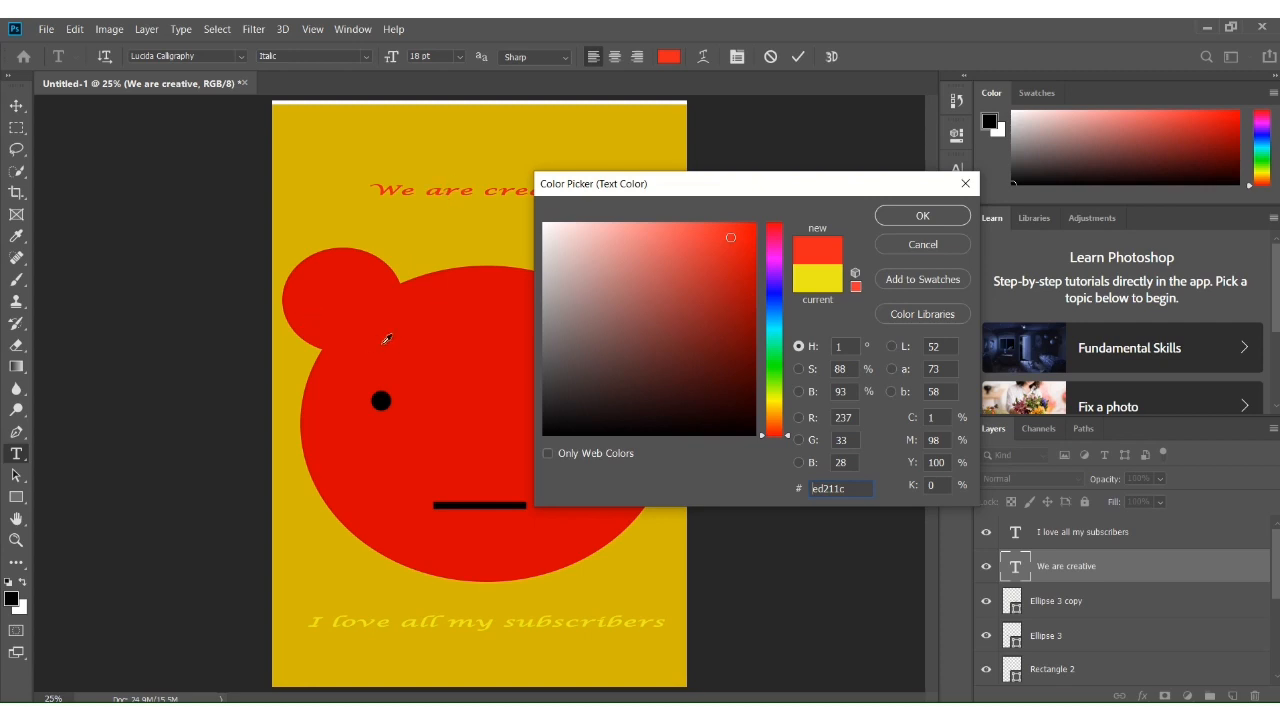
click(966, 184)
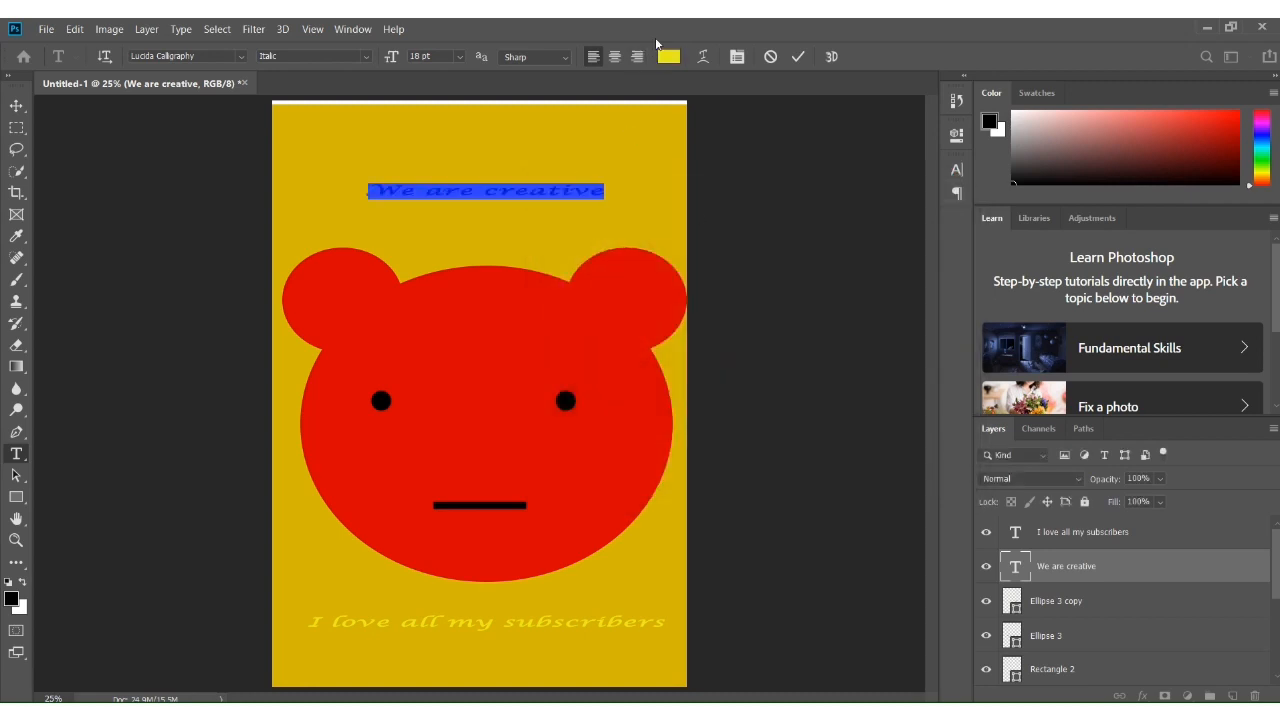
click(668, 56)
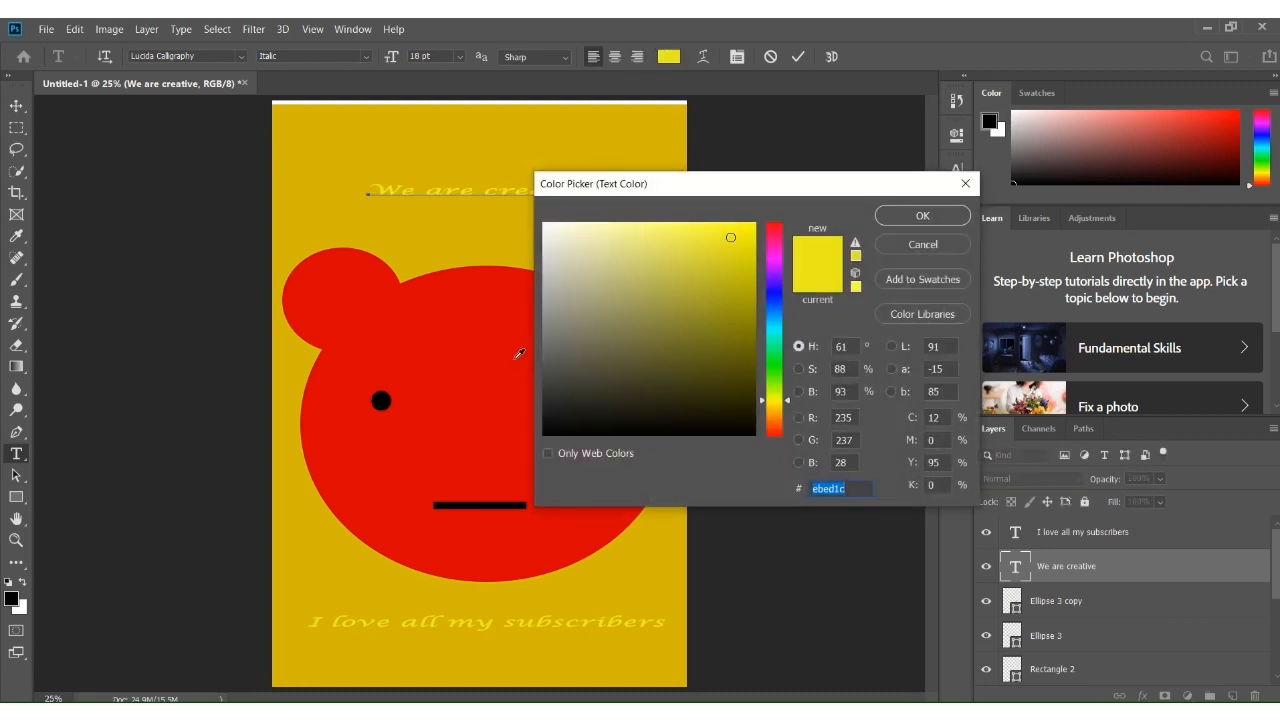
click(351, 272)
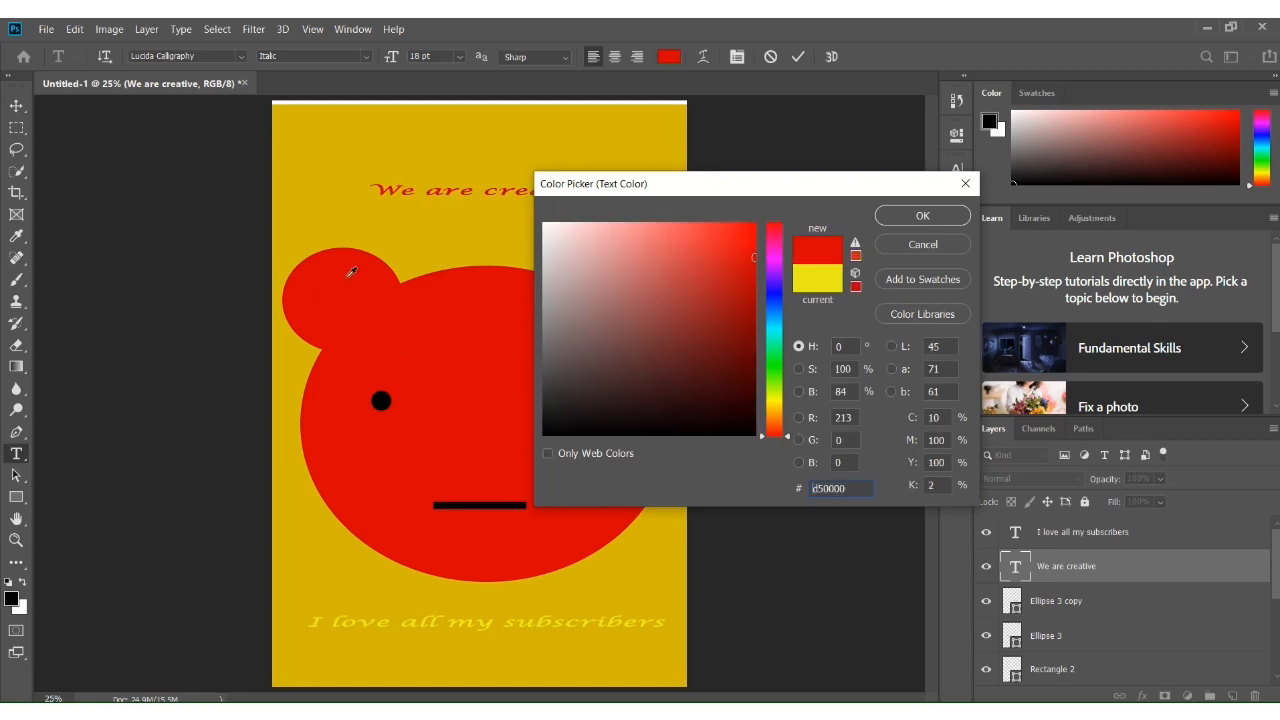
click(357, 265)
click(951, 219)
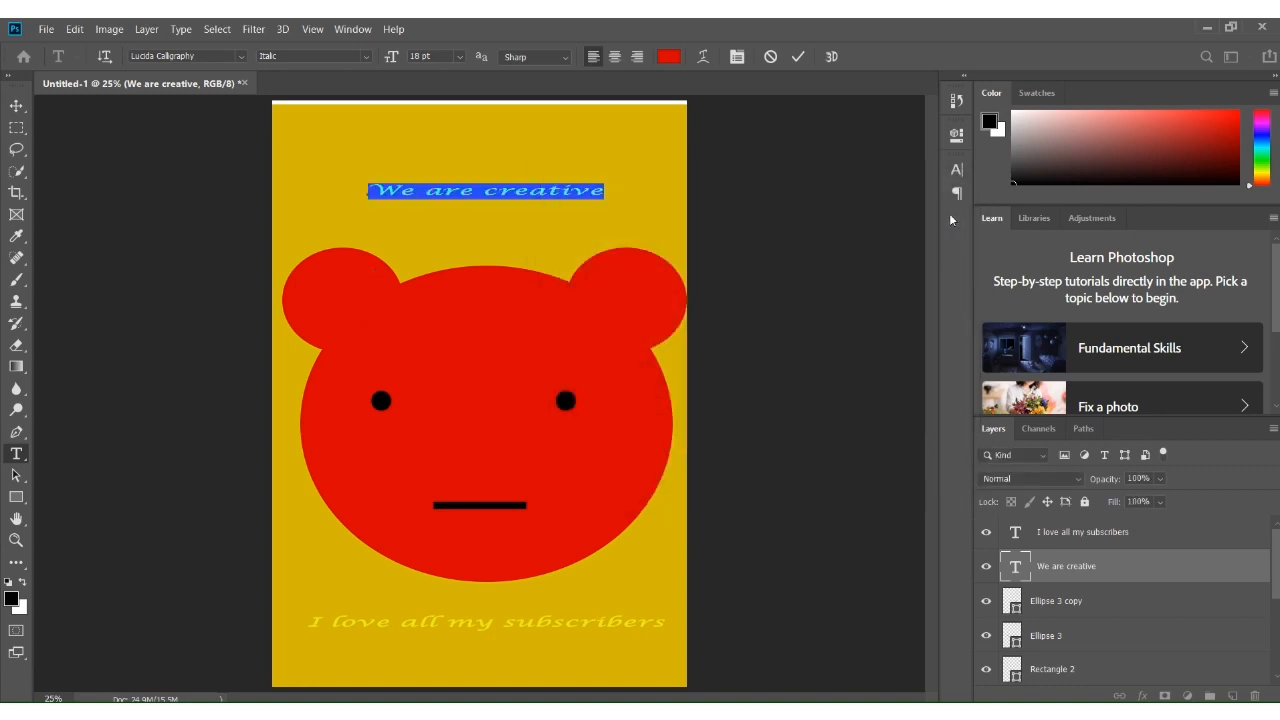
click(797, 58)
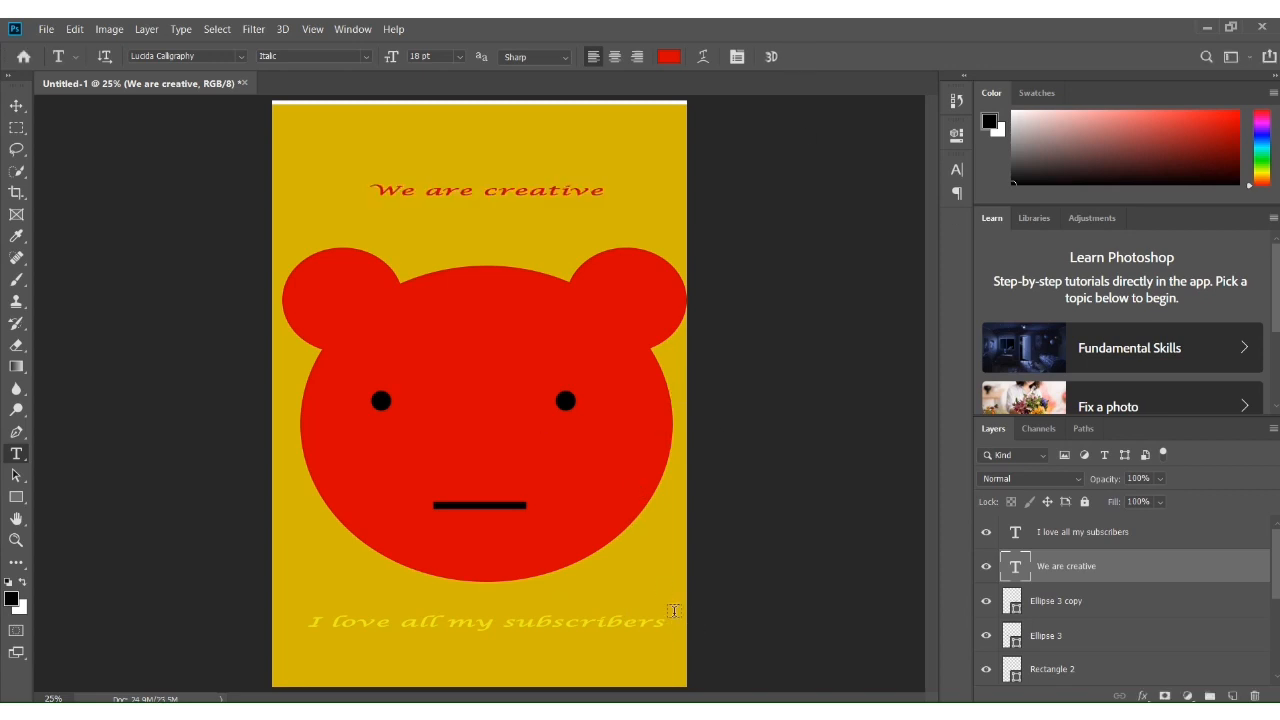
Recolor the "I love all my subscribers" text red by sampling the bear's face color
drag(675, 630, 287, 595)
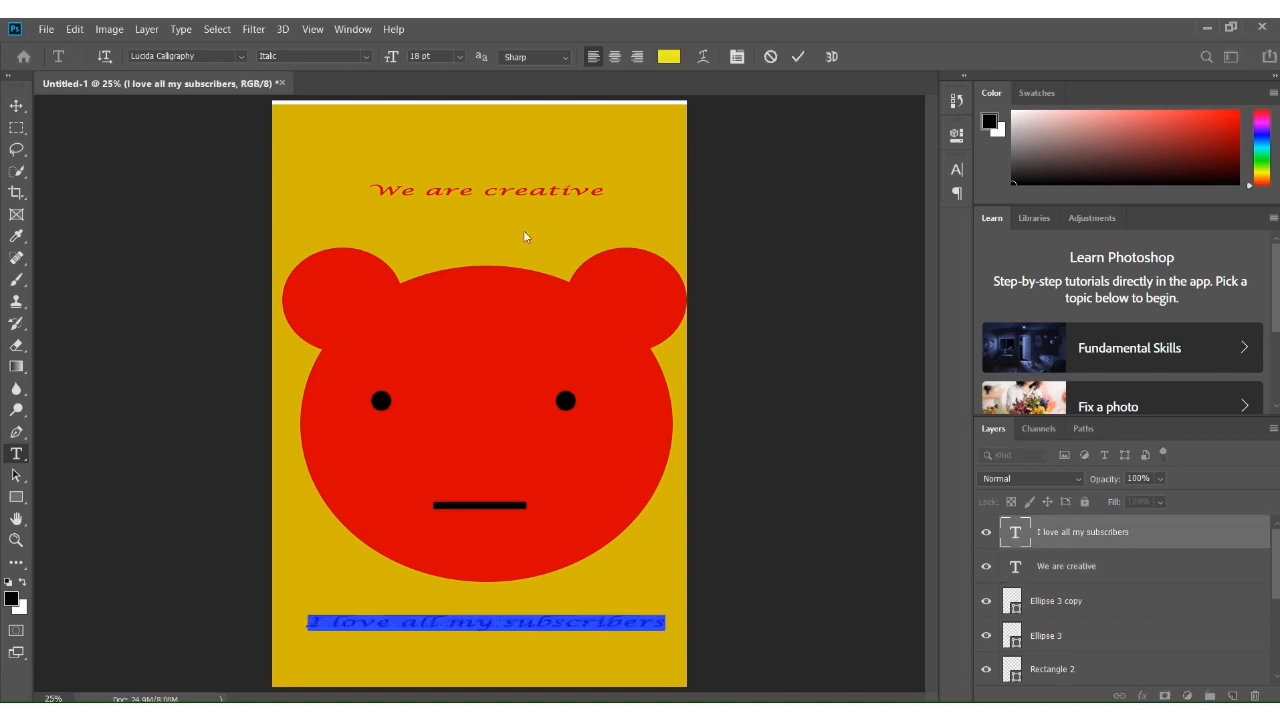
click(669, 57)
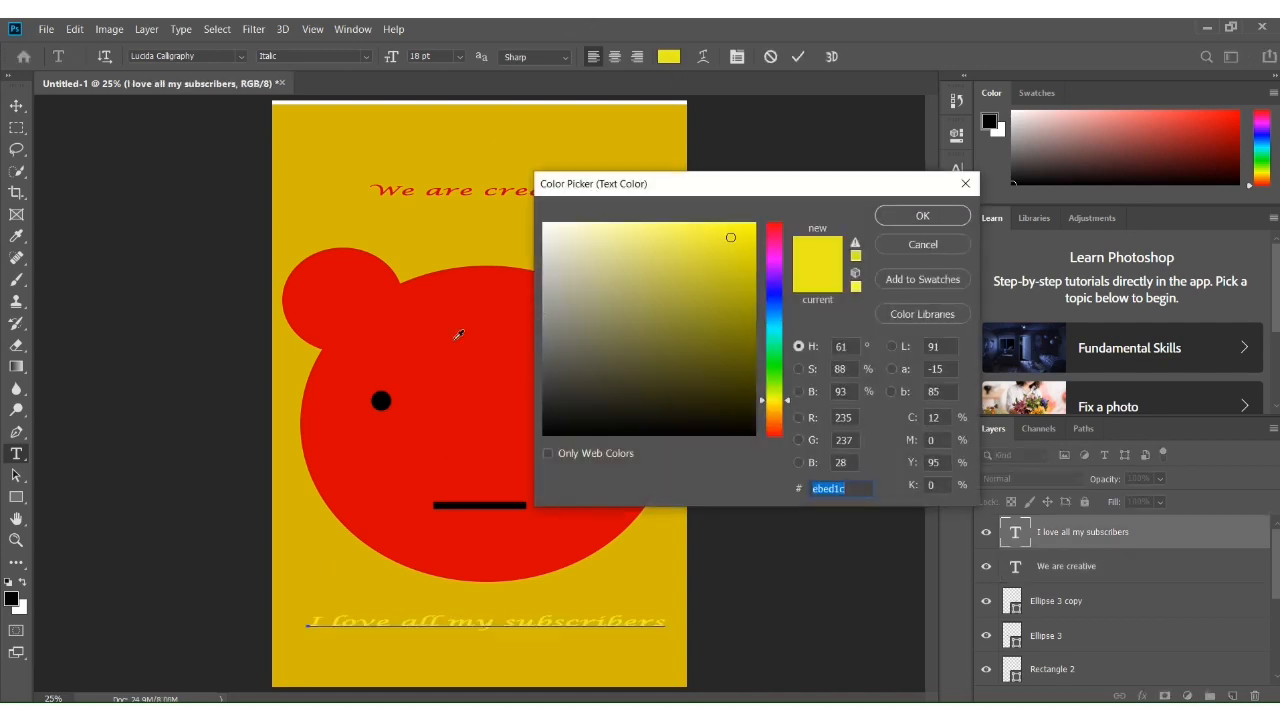
click(372, 311)
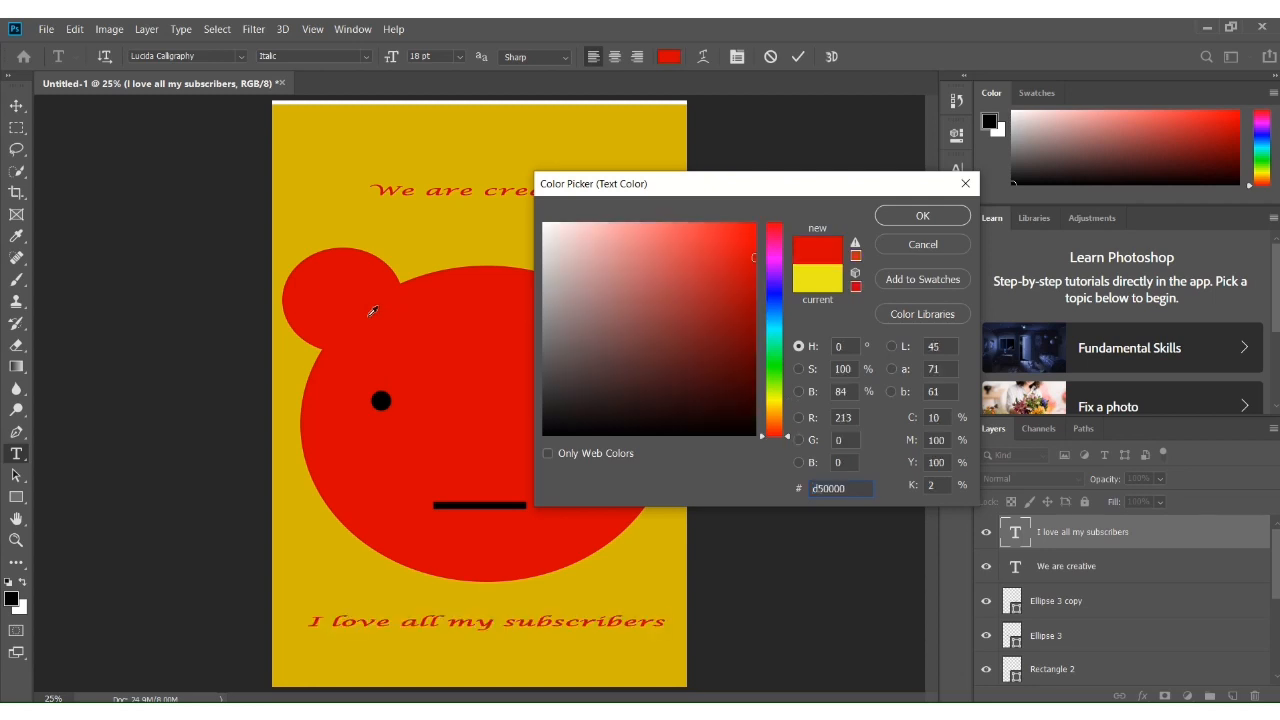
click(400, 294)
click(941, 218)
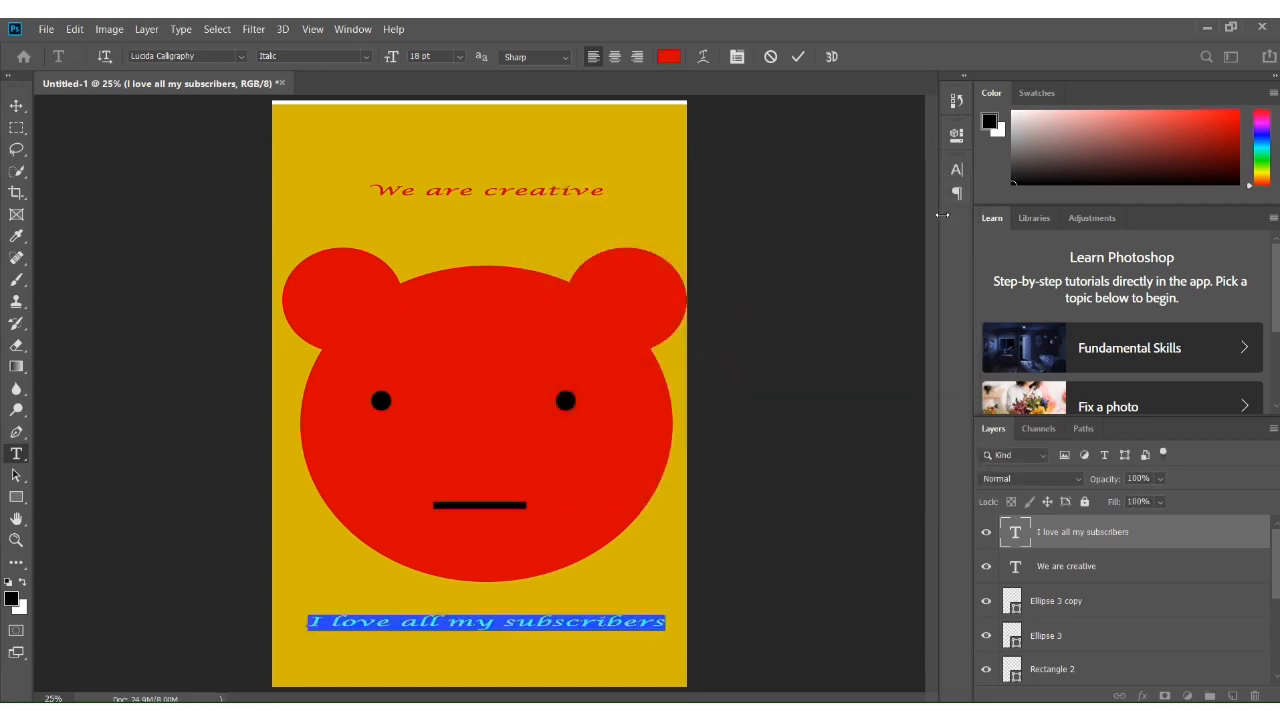
click(797, 57)
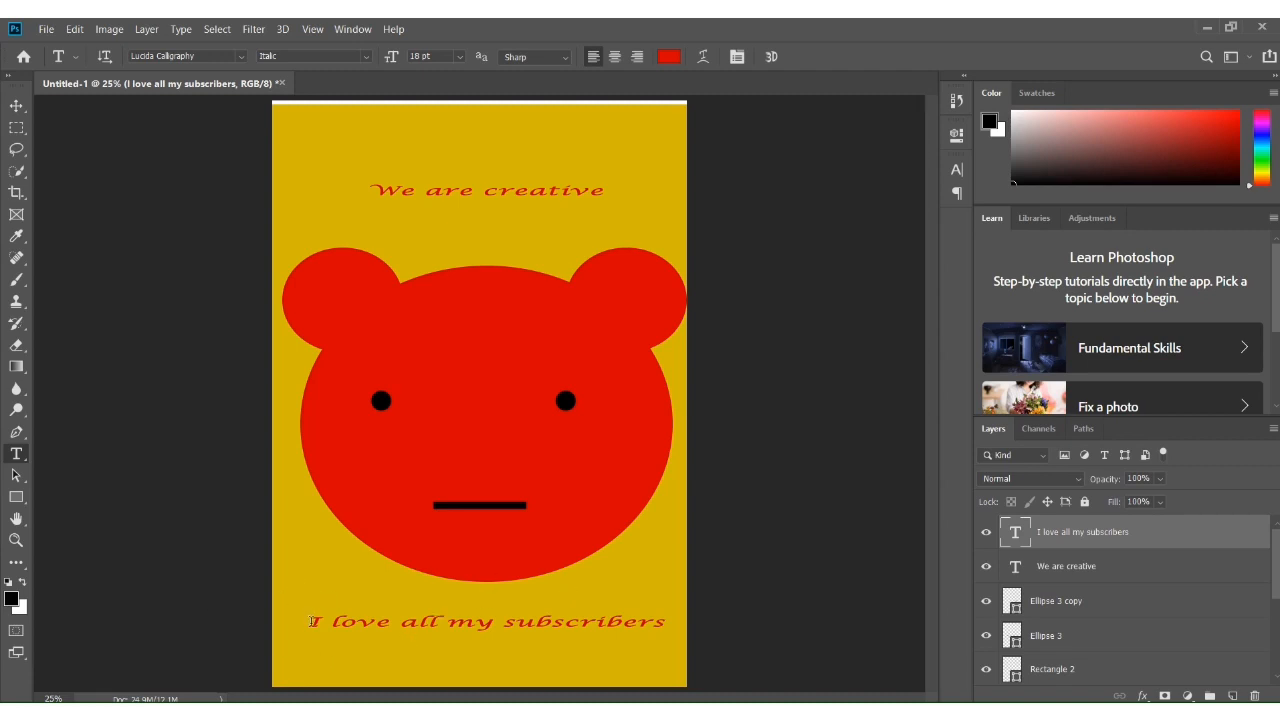
drag(312, 621, 697, 625)
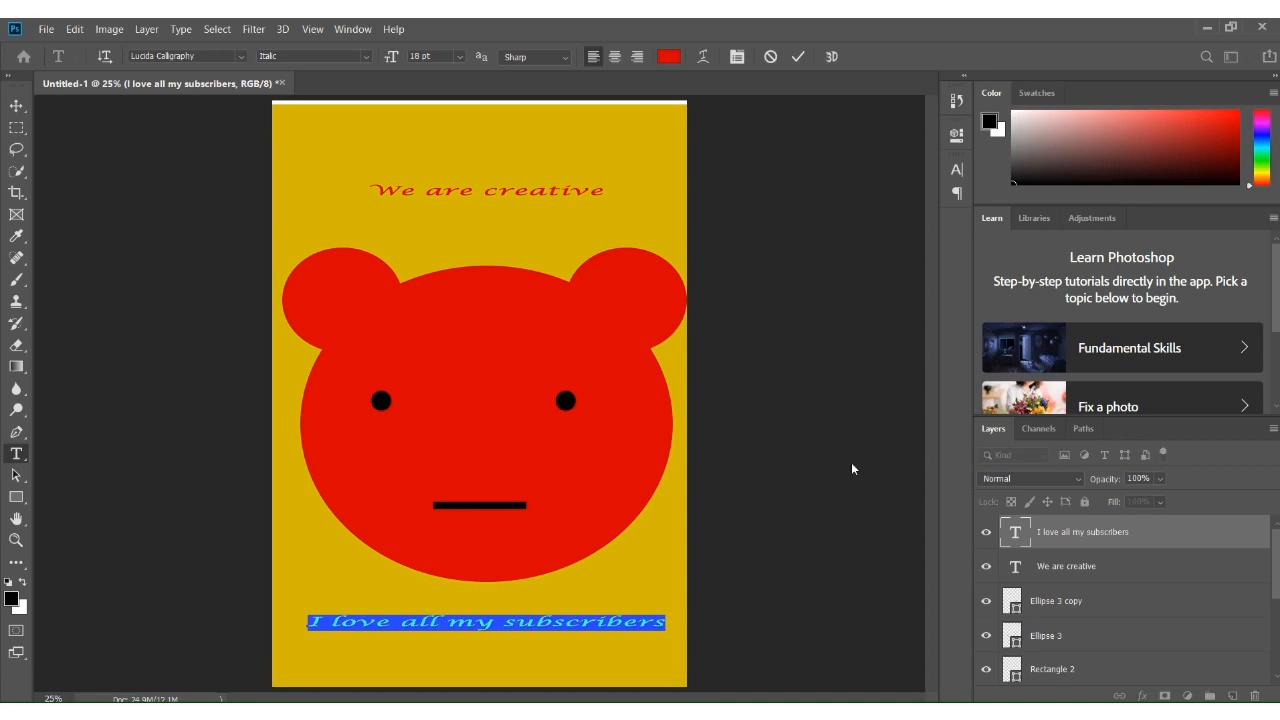
click(882, 329)
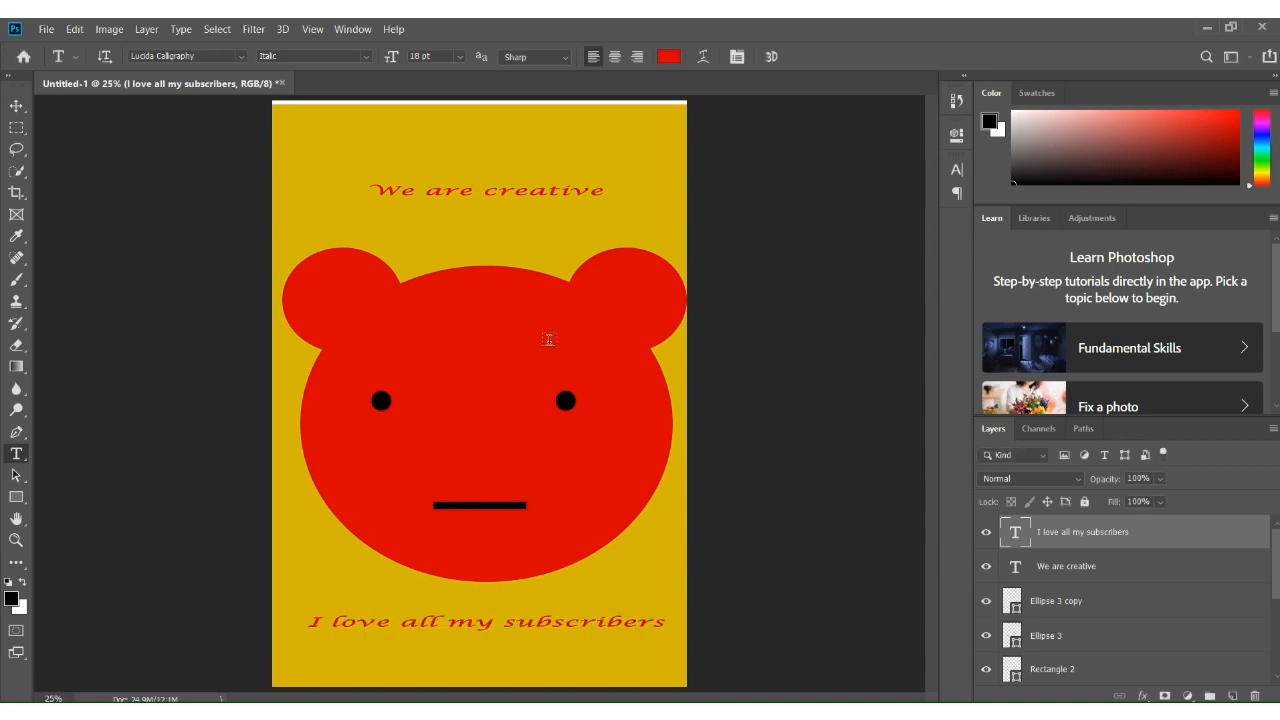